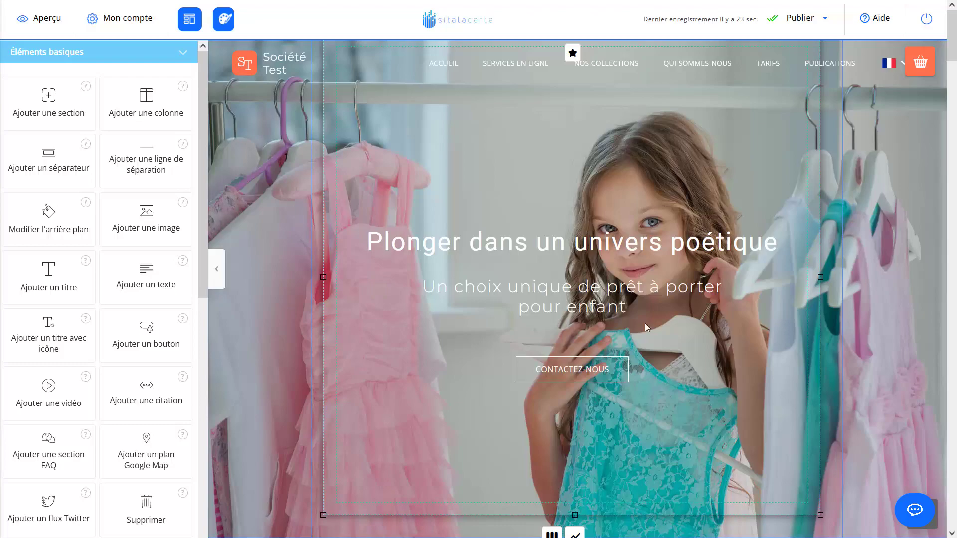
# - Delete the existing statistics block located just above the "RENCONTREZ NOTRE ÉQUIPE" section
pyautogui.click(255, 213)
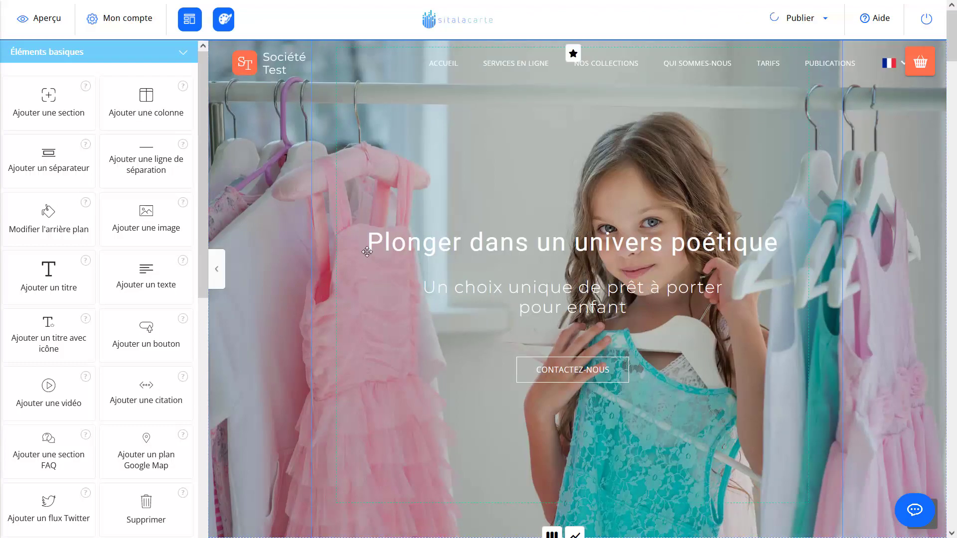
pyautogui.scroll(-2, 280, 247)
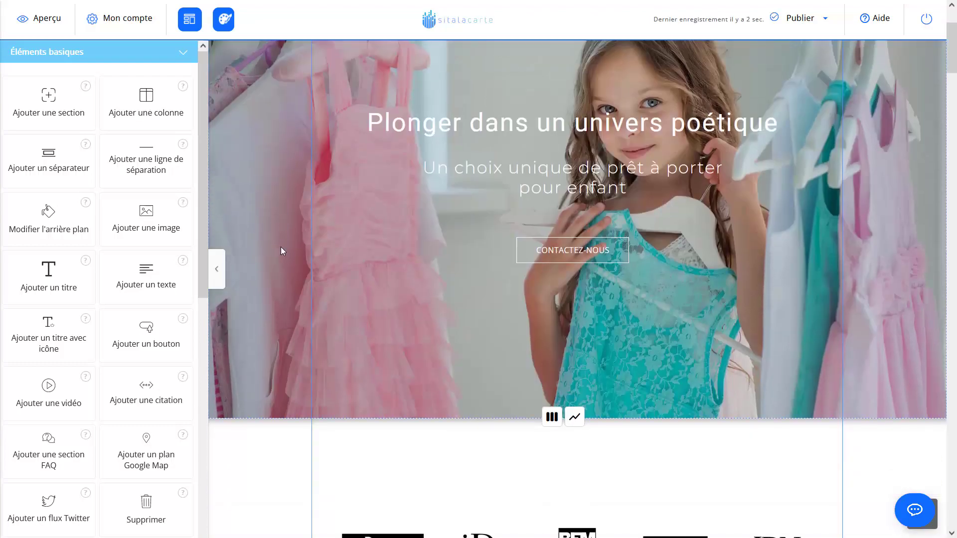
pyautogui.scroll(-10, 280, 246)
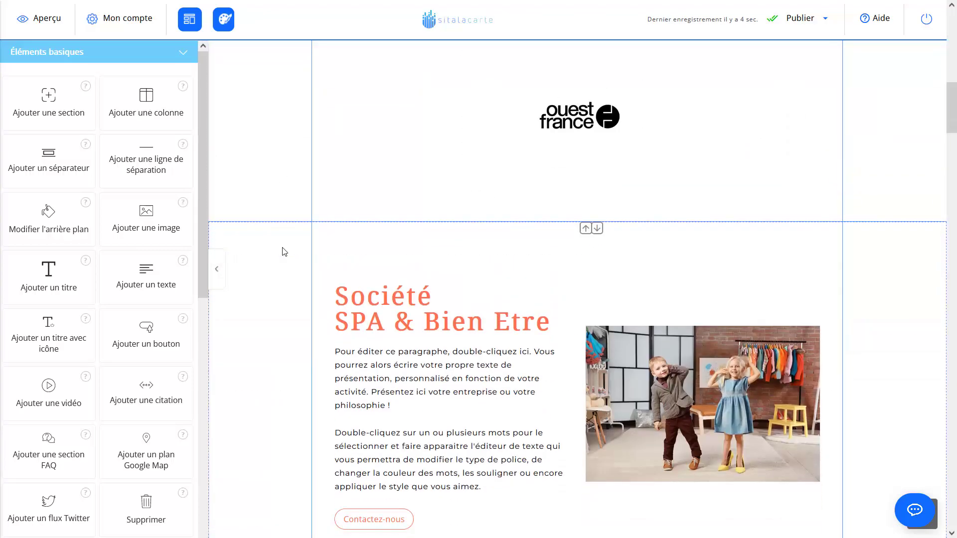
pyautogui.scroll(-4, 299, 252)
pyautogui.scroll(-10, 309, 219)
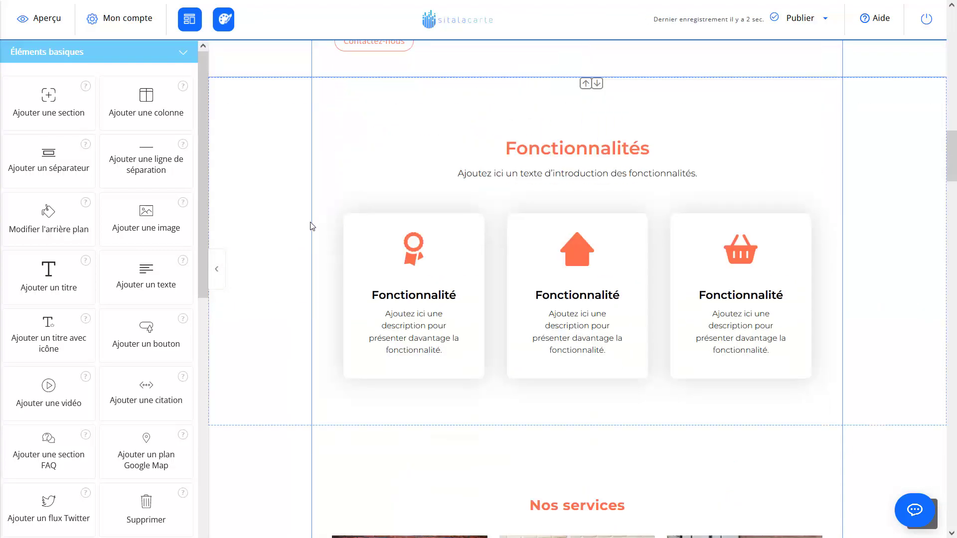
pyautogui.scroll(-3, 319, 213)
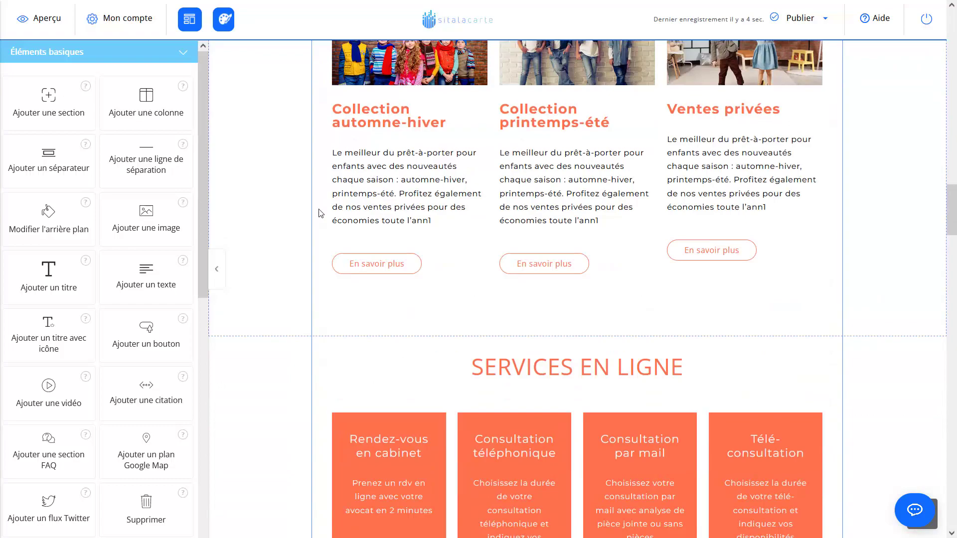
pyautogui.scroll(-14, 319, 213)
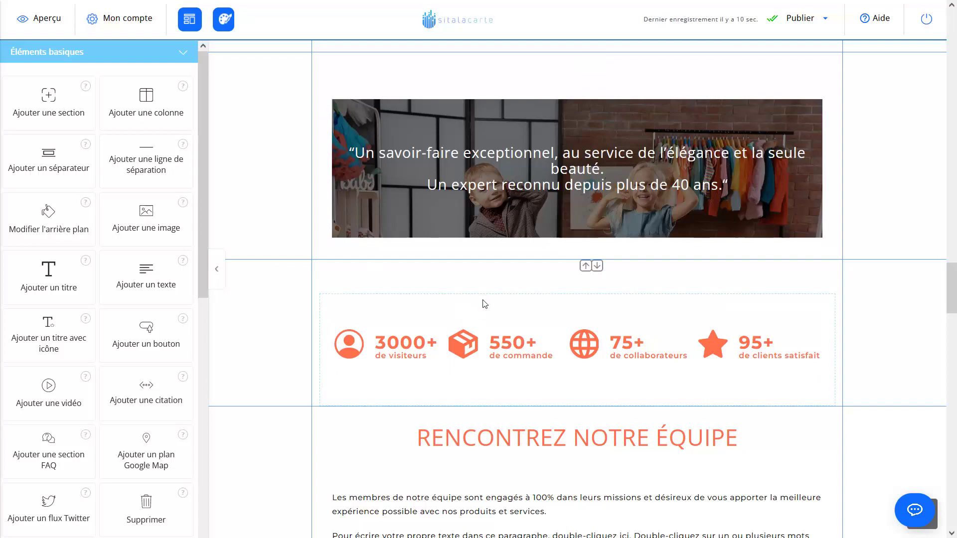
pyautogui.scroll(-2, 478, 319)
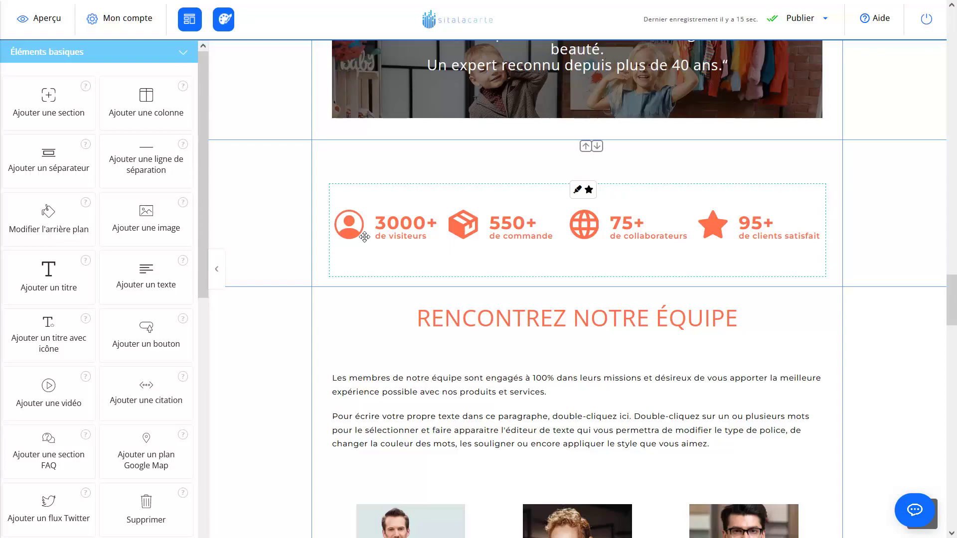
pyautogui.click(393, 207)
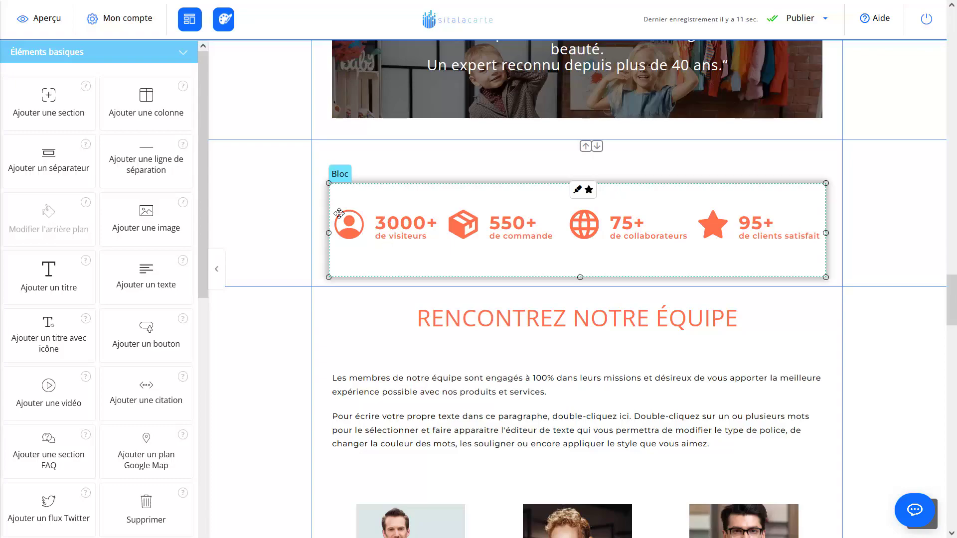
pyautogui.scroll(-4, 143, 329)
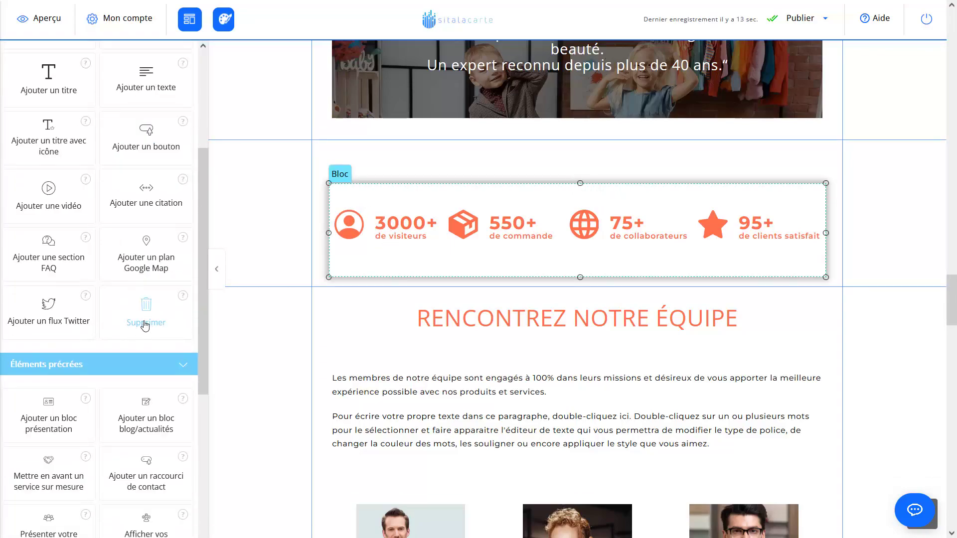
pyautogui.click(143, 327)
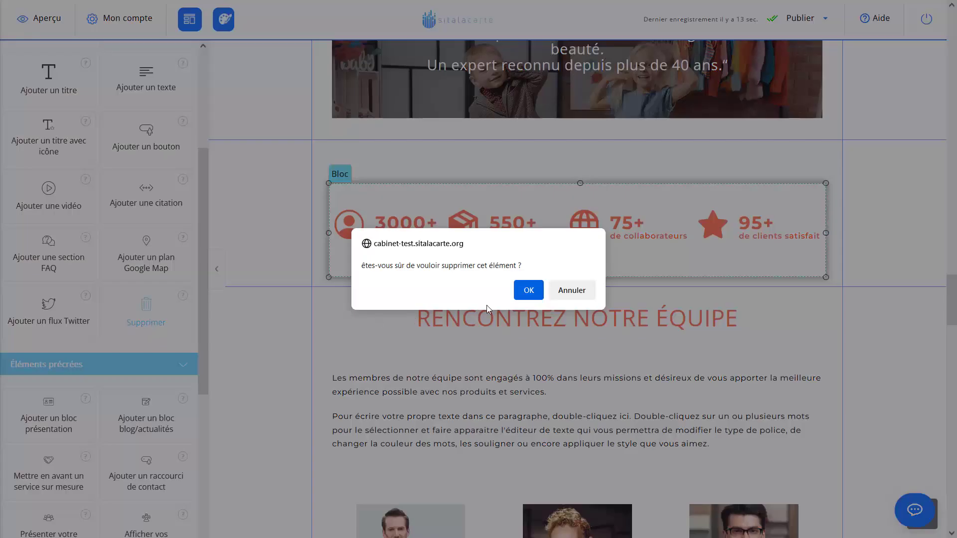
pyautogui.click(528, 290)
# - Add a prebuilt statistics block to the empty section between the quote banner and "RENCONTREZ NOTRE ÉQUIPE"
pyautogui.scroll(2, 425, 282)
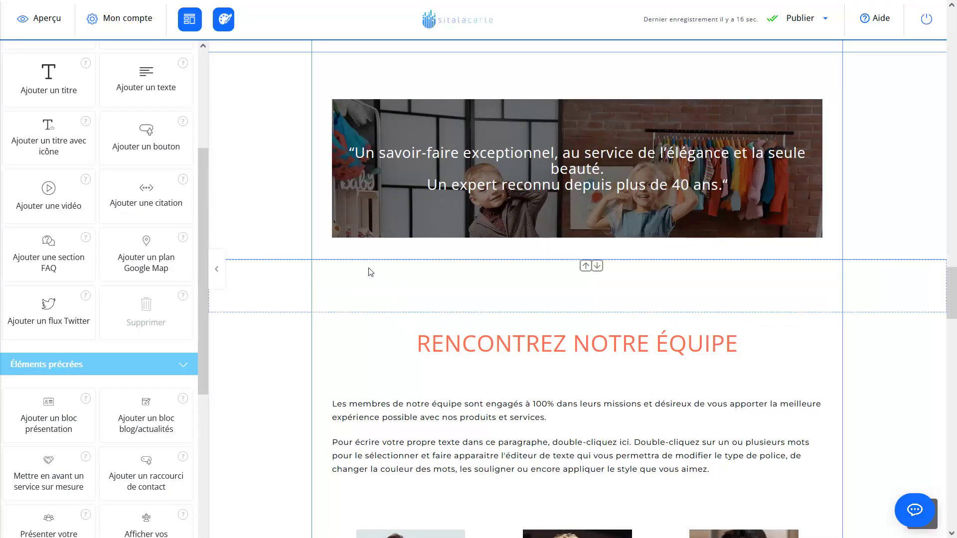
pyautogui.click(222, 281)
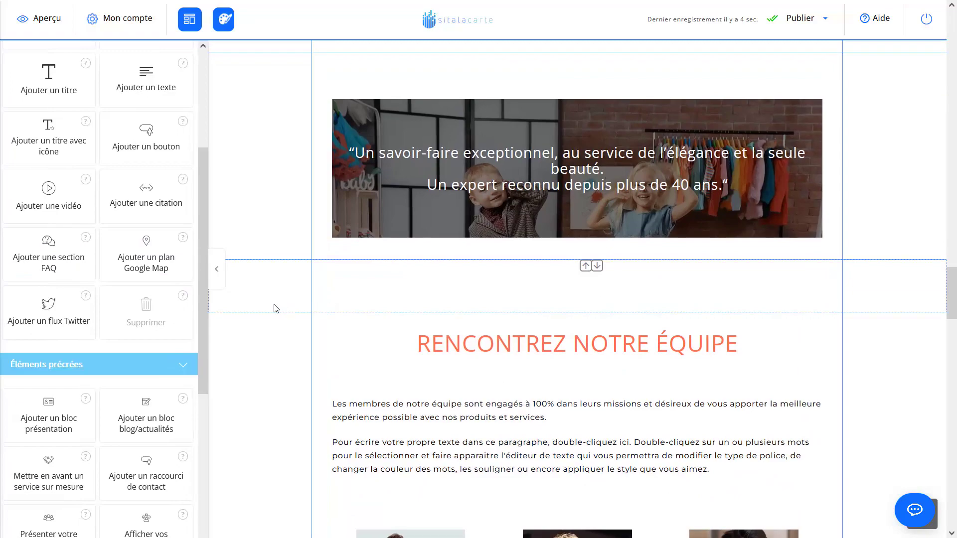
pyautogui.scroll(5, 199, 229)
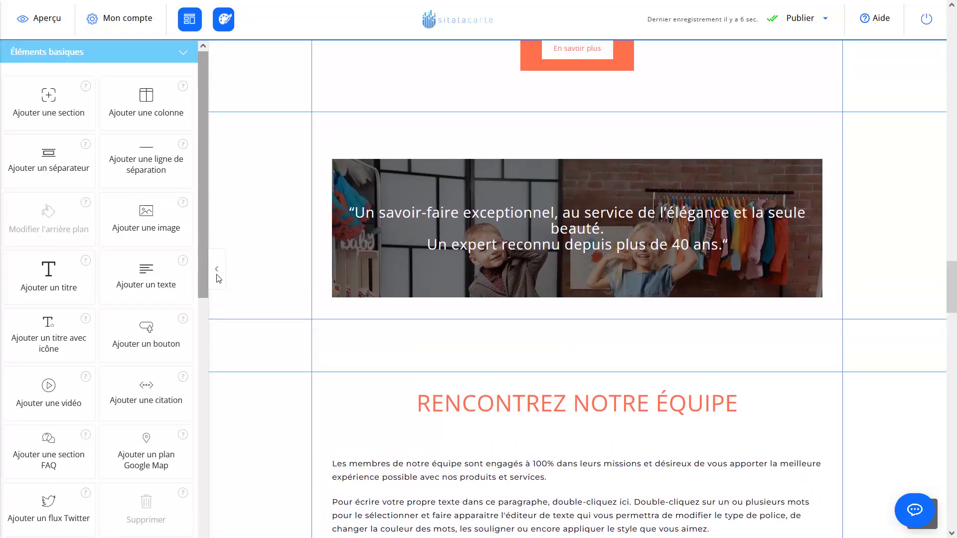
pyautogui.moveTo(204, 253)
pyautogui.mouseDown()
pyautogui.moveTo(204, 271)
pyautogui.moveTo(208, 251)
pyautogui.mouseUp()
pyautogui.moveTo(206, 73); pyautogui.dragTo(180, 295)
pyautogui.scroll(-1, 180, 296)
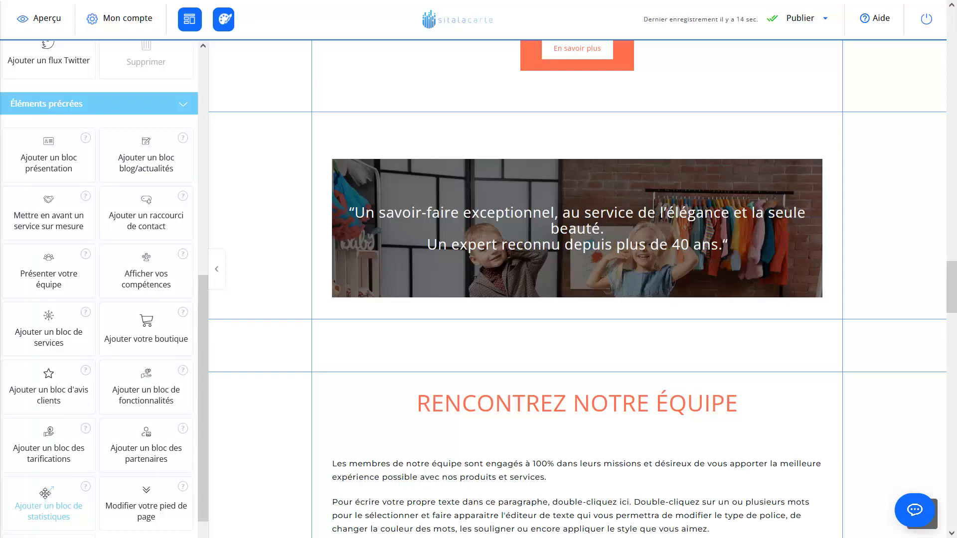
pyautogui.moveTo(45, 498); pyautogui.dragTo(447, 358)
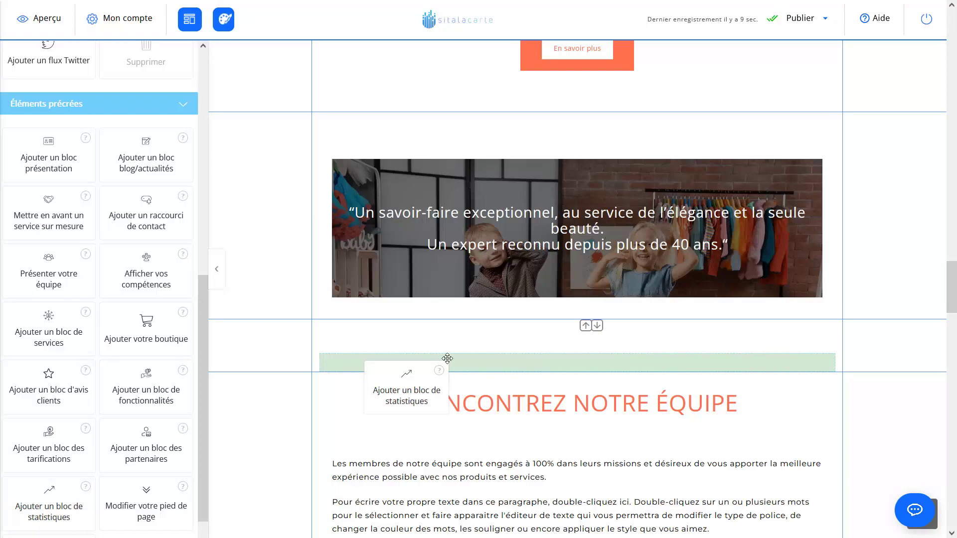
pyautogui.moveTo(447, 359); pyautogui.dragTo(447, 359)
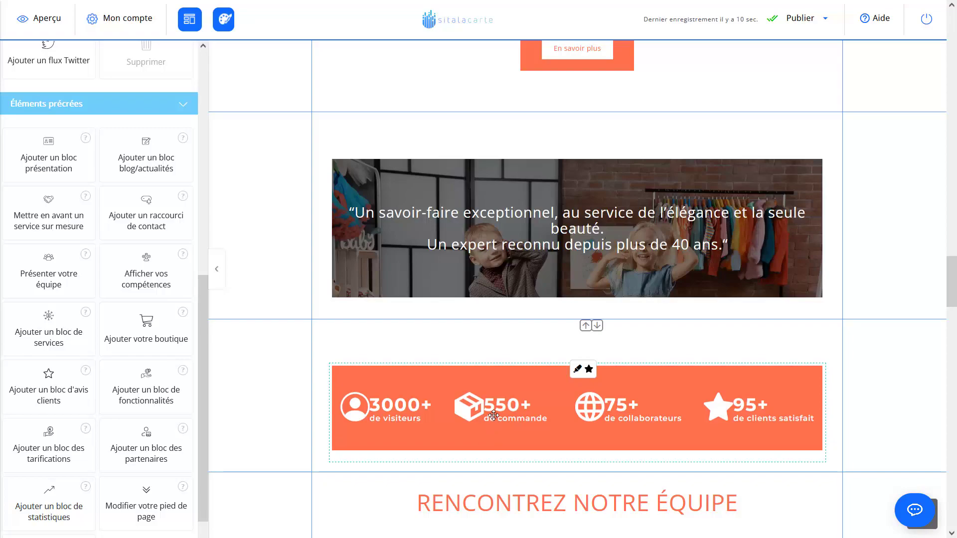
# - Open the new statistics block's alternative layouts and preview Variante 1 through Variante 5
pyautogui.click(577, 371)
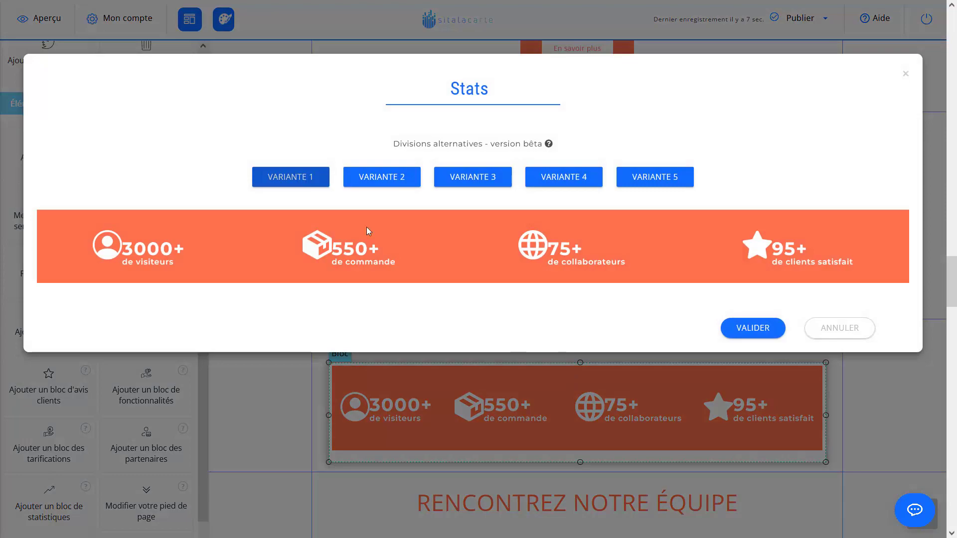
pyautogui.click(385, 182)
pyautogui.click(476, 179)
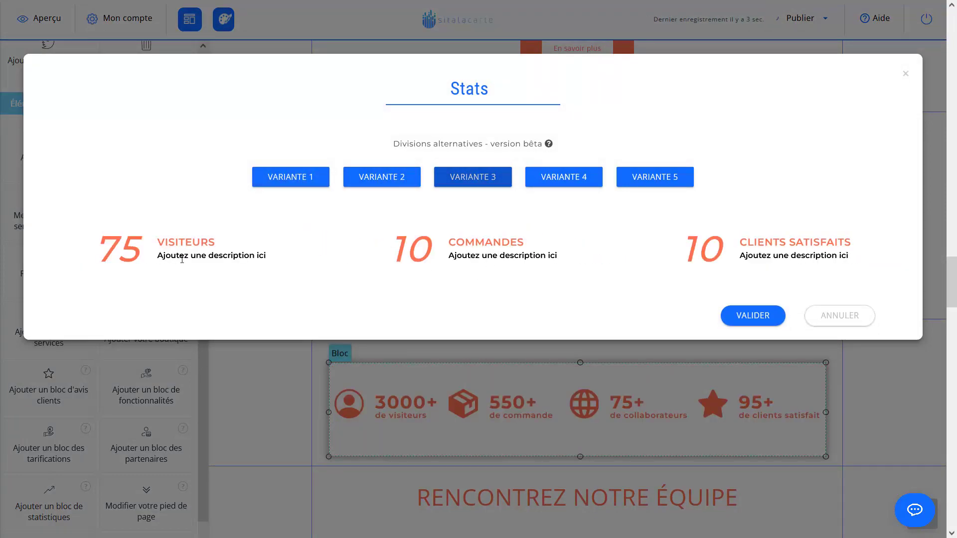
pyautogui.click(371, 182)
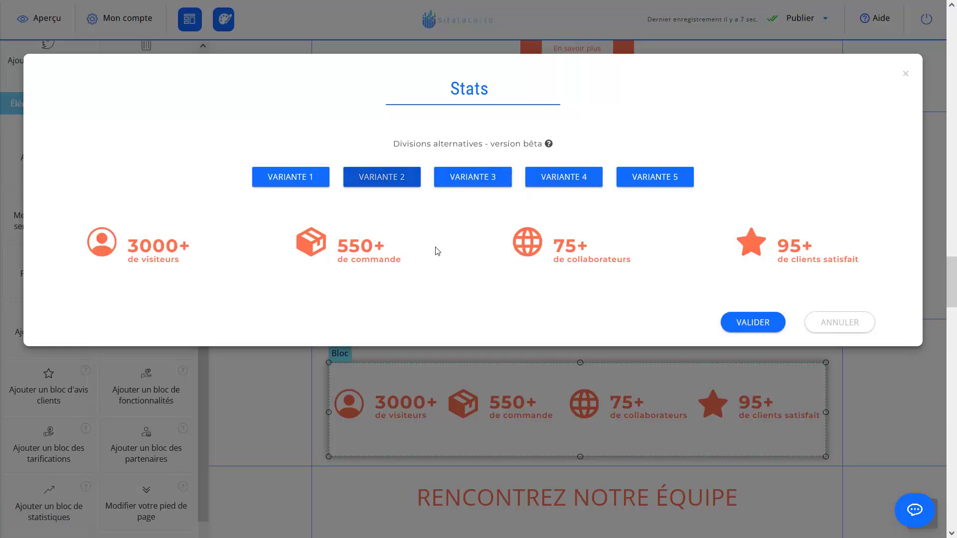
pyautogui.click(593, 180)
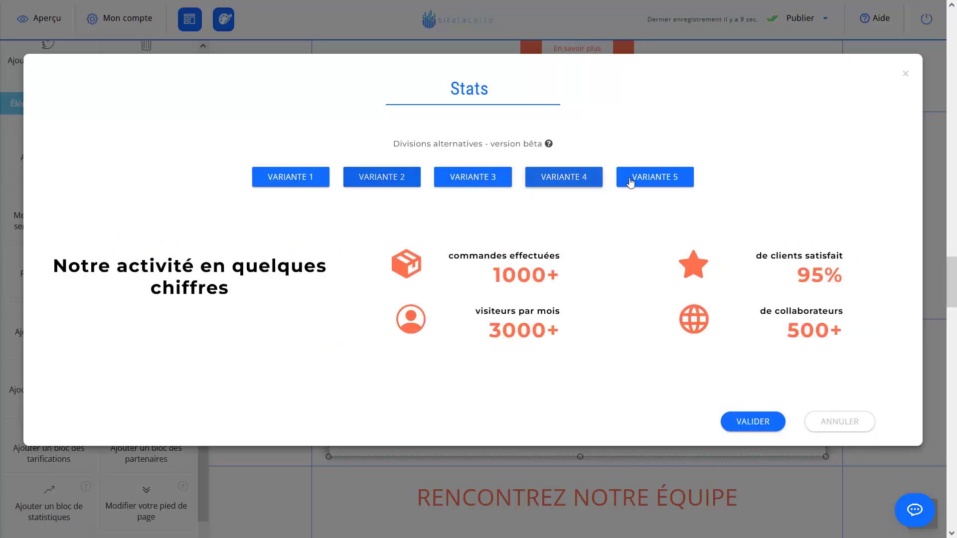
pyautogui.click(628, 183)
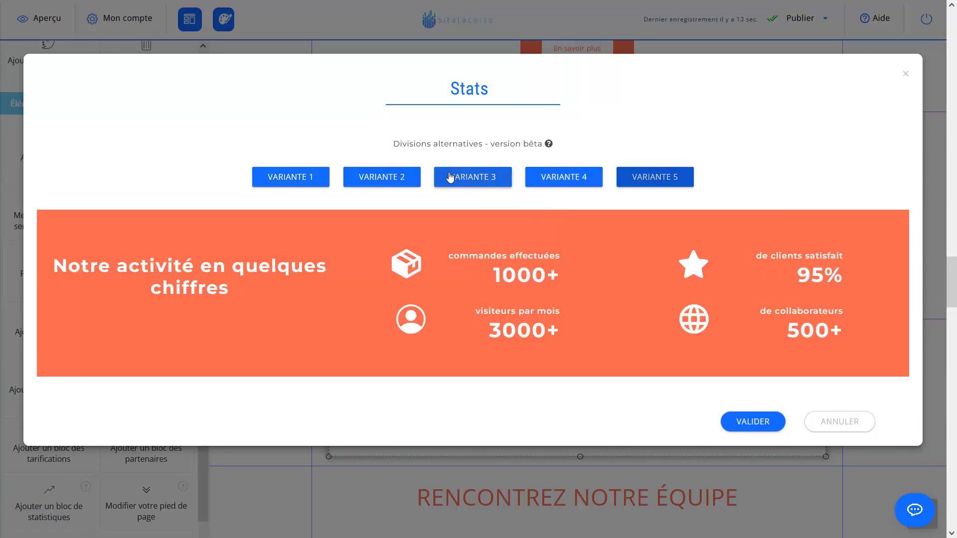
pyautogui.click(576, 178)
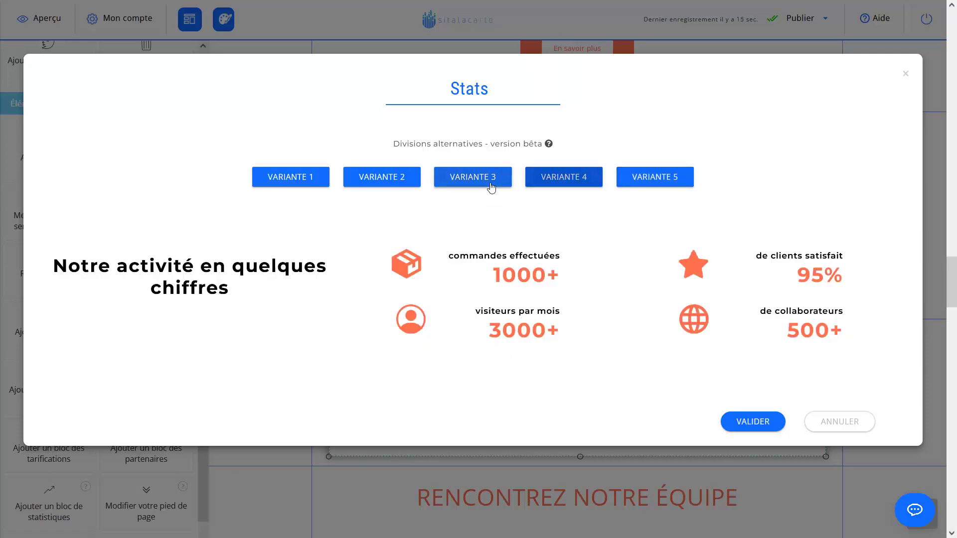
pyautogui.click(486, 182)
pyautogui.click(371, 179)
pyautogui.click(314, 177)
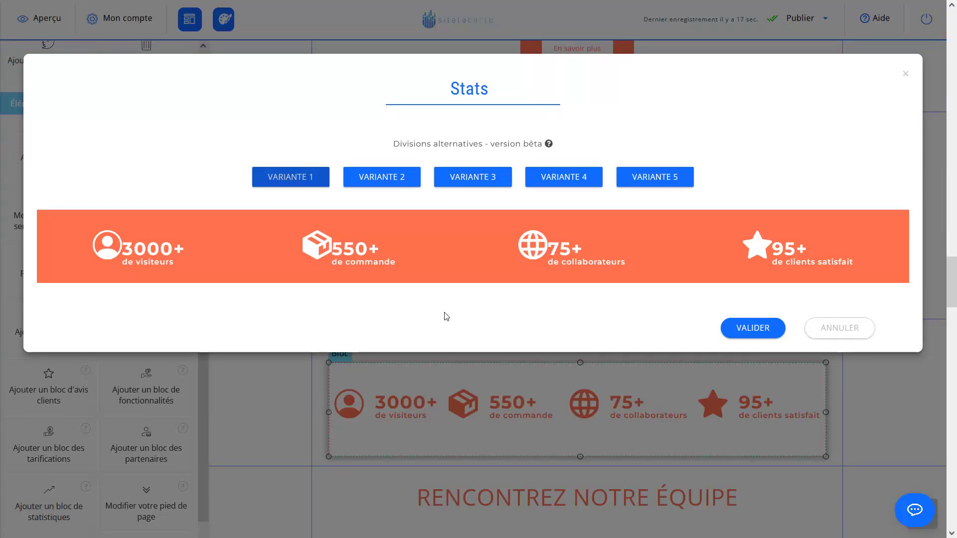
# - Apply the Variante 4 layout to the statistics block
pyautogui.click(387, 178)
pyautogui.click(450, 186)
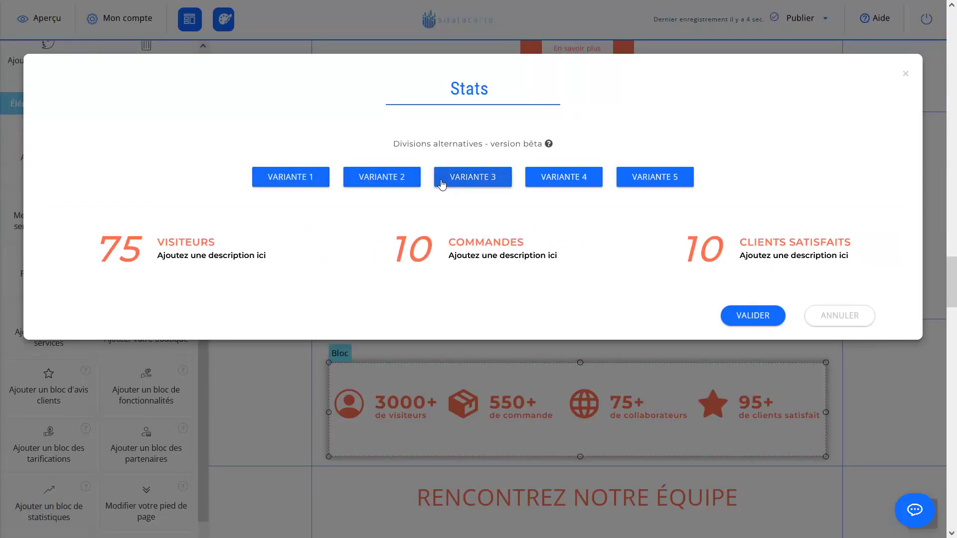
pyautogui.click(542, 185)
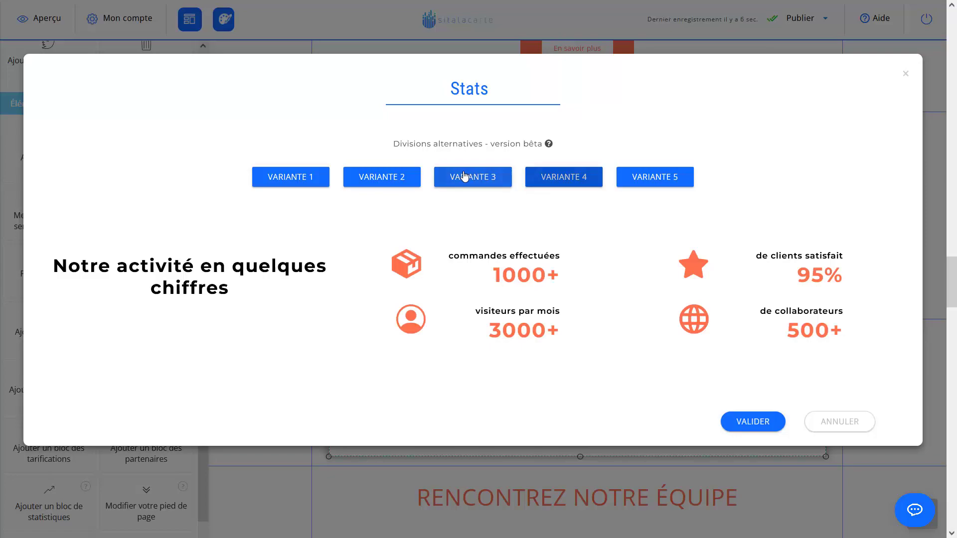
pyautogui.click(752, 421)
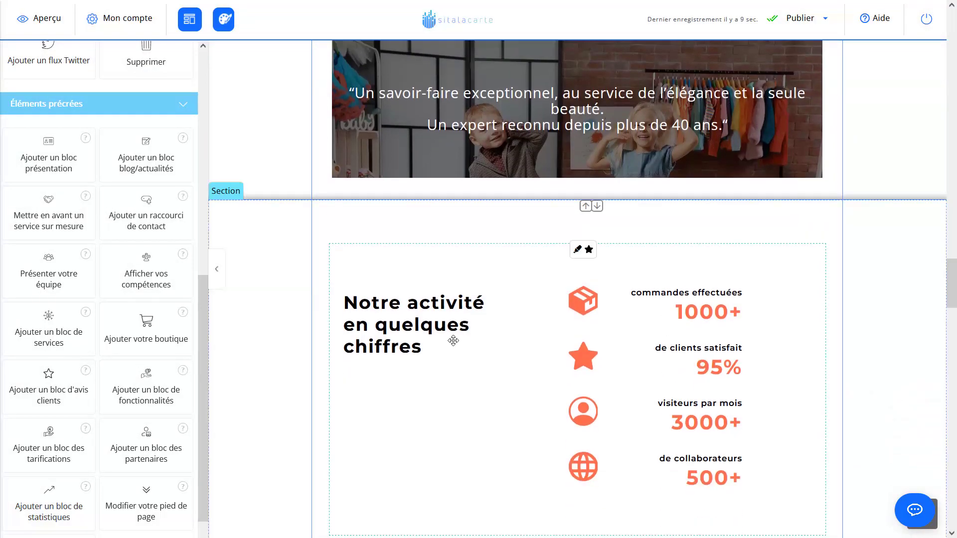
pyautogui.scroll(-2, 562, 373)
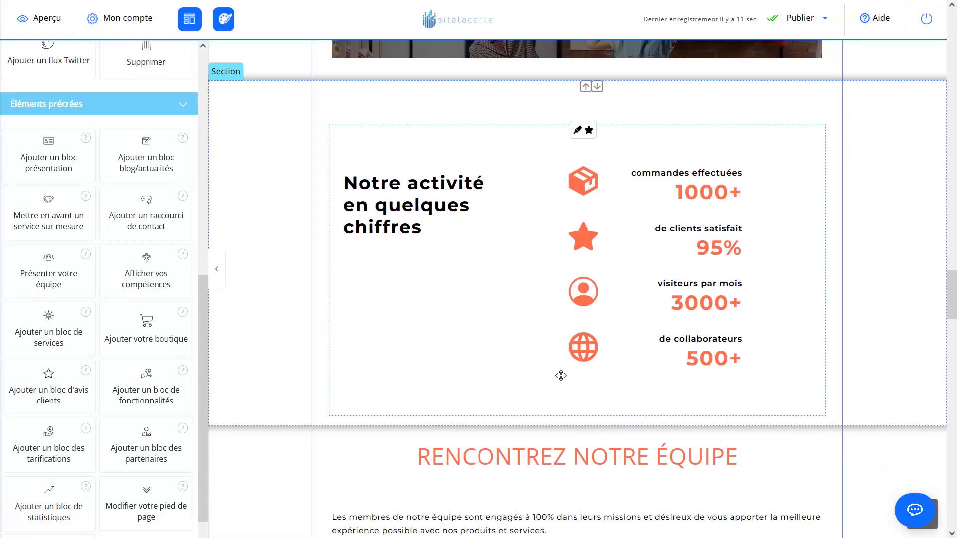
pyautogui.click(452, 196)
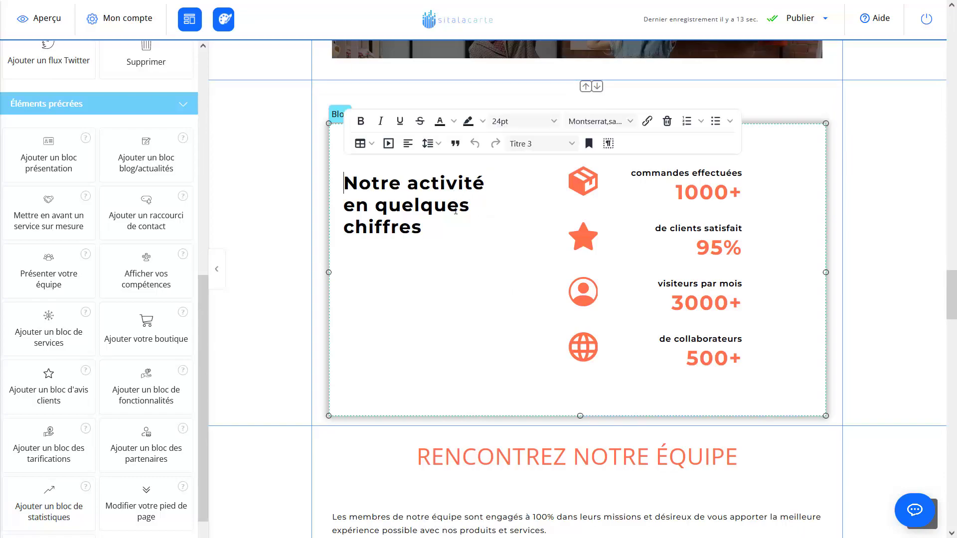
pyautogui.tripleClick(455, 212)
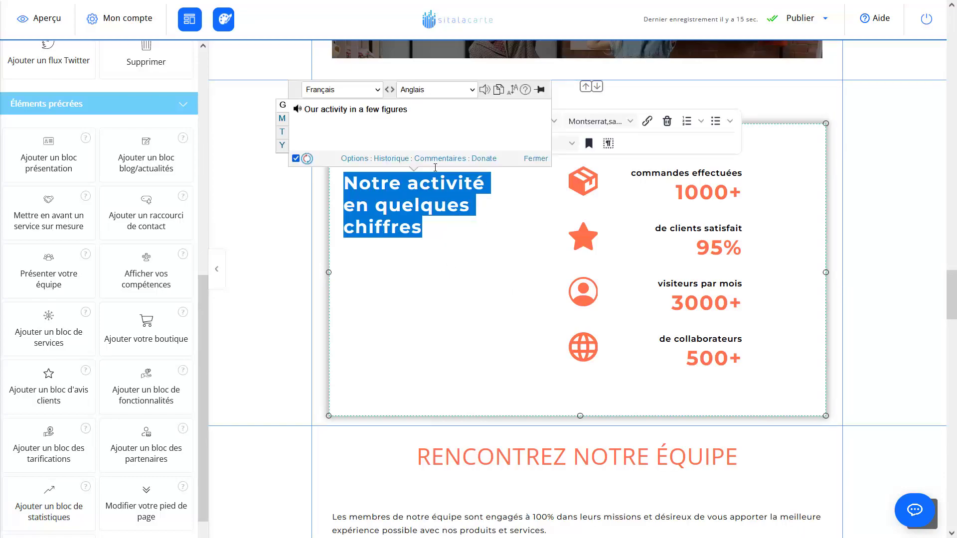
pyautogui.moveTo(423, 228); pyautogui.dragTo(376, 194)
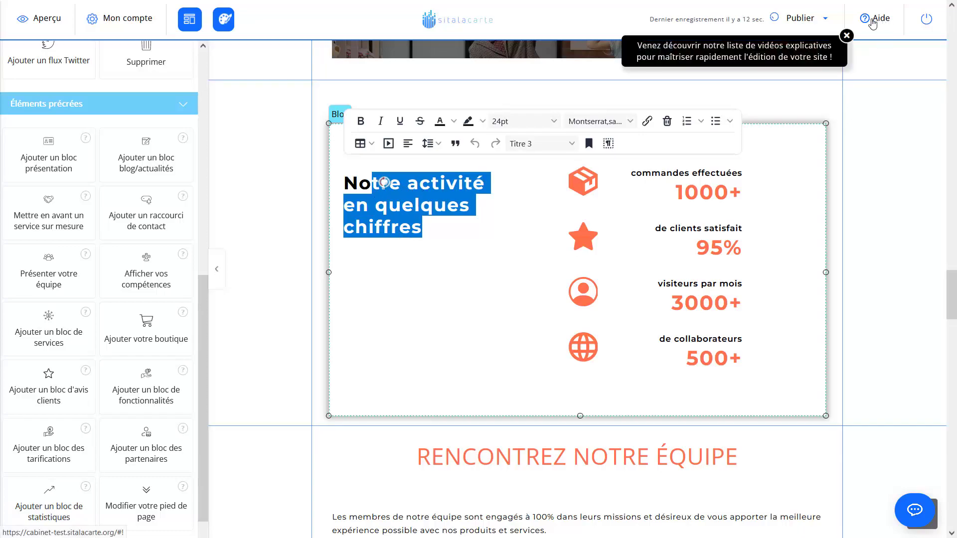
pyautogui.click(873, 18)
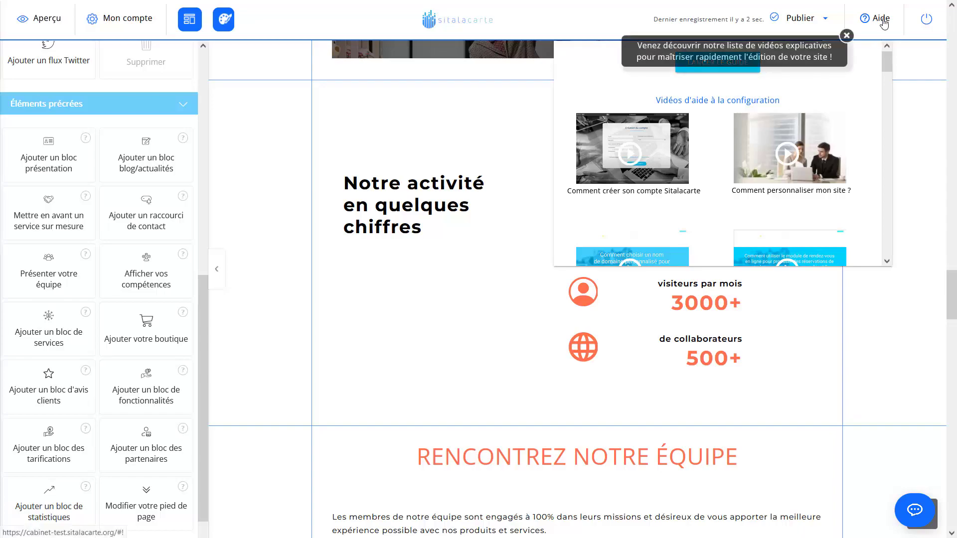
pyautogui.click(873, 17)
# - Replace the statistics block's heading with "Mes statistiques" and leave the text editor
pyautogui.tripleClick(414, 216)
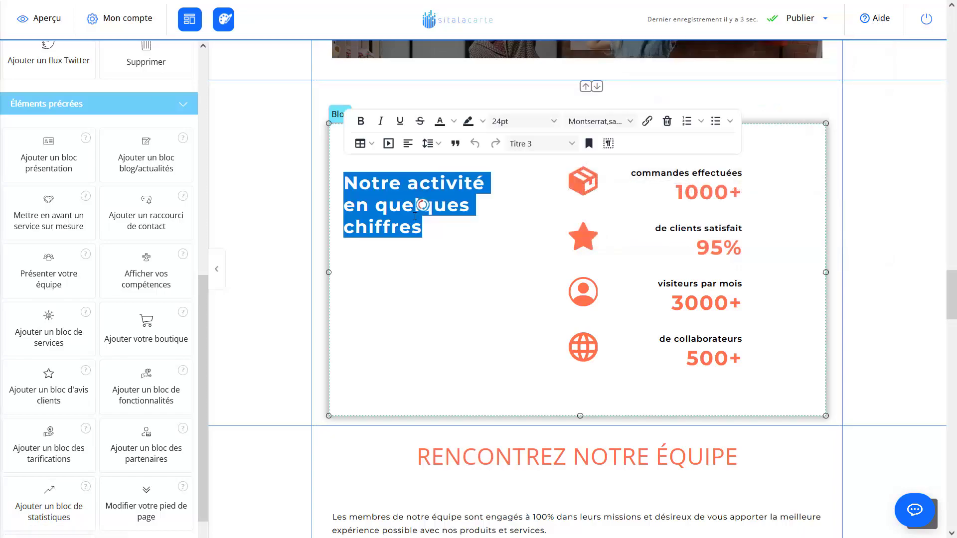
pyautogui.write('Mes sta')
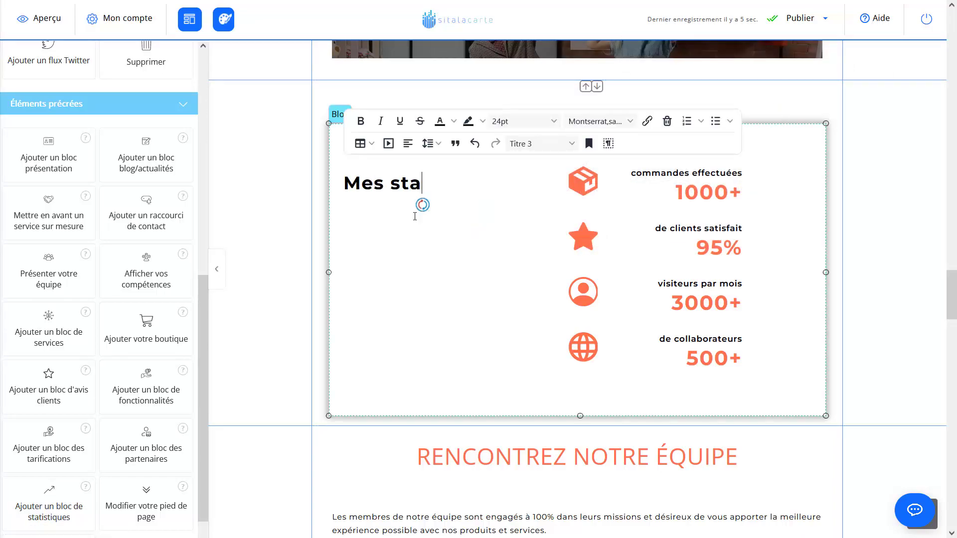
pyautogui.write('tistiques')
pyautogui.press('Return')
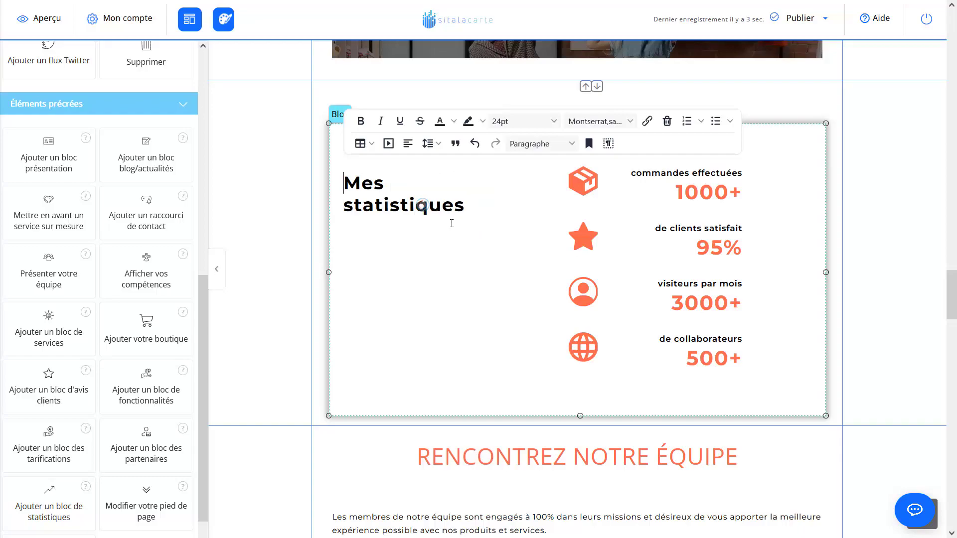
pyautogui.click(678, 192)
pyautogui.click(720, 361)
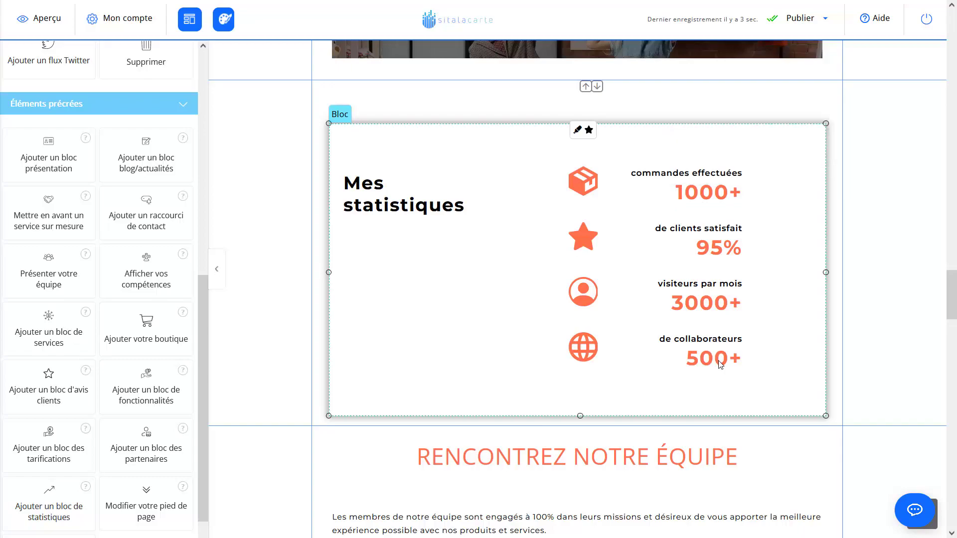
pyautogui.click(693, 176)
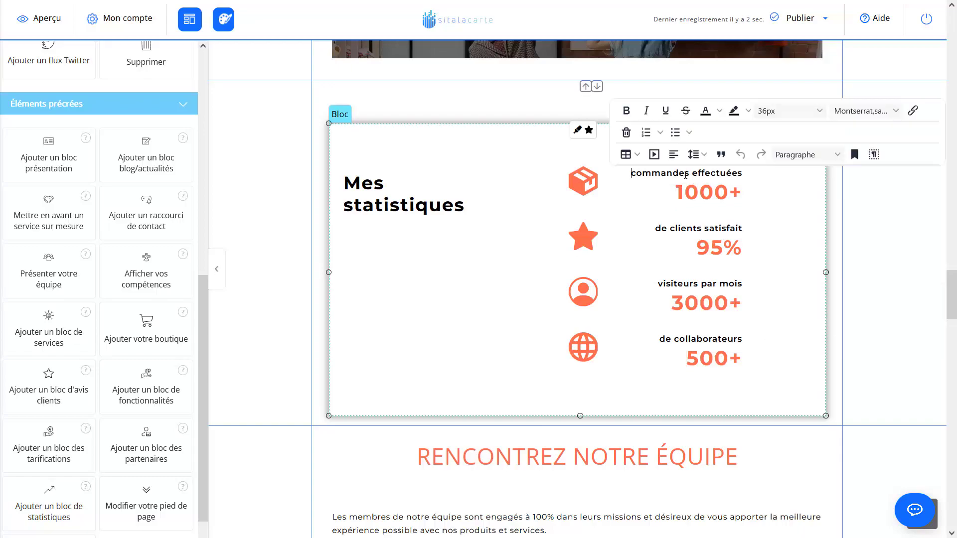
pyautogui.tripleClick(683, 173)
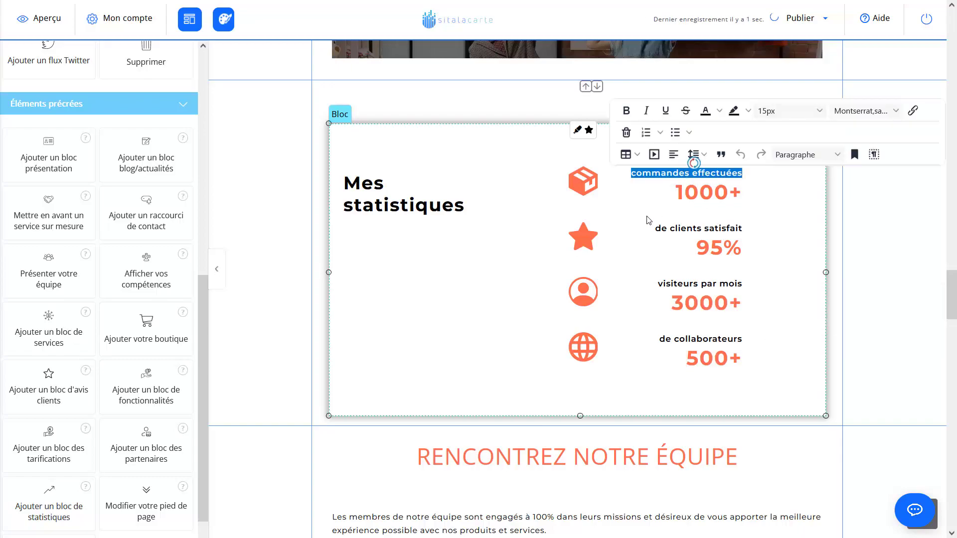
pyautogui.scroll(2, 649, 219)
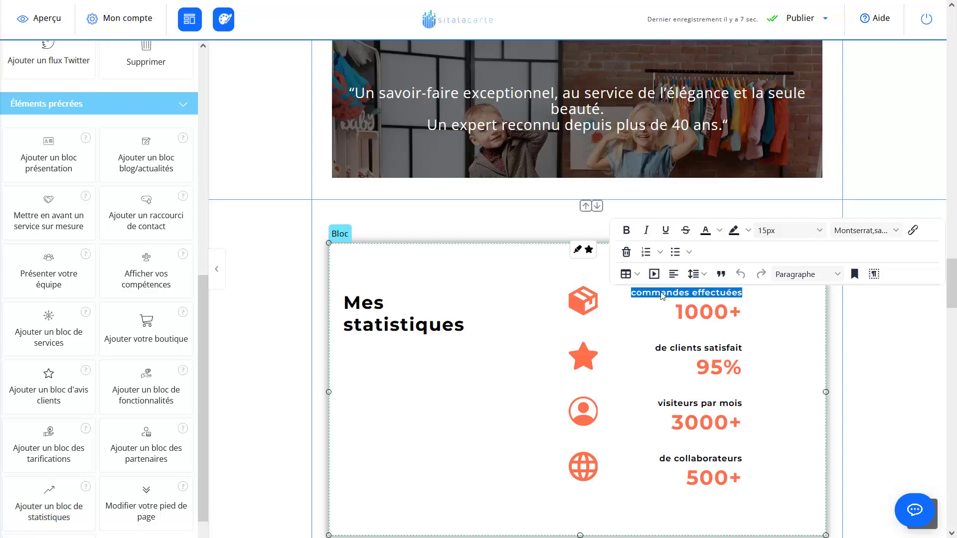
pyautogui.scroll(-2, 688, 330)
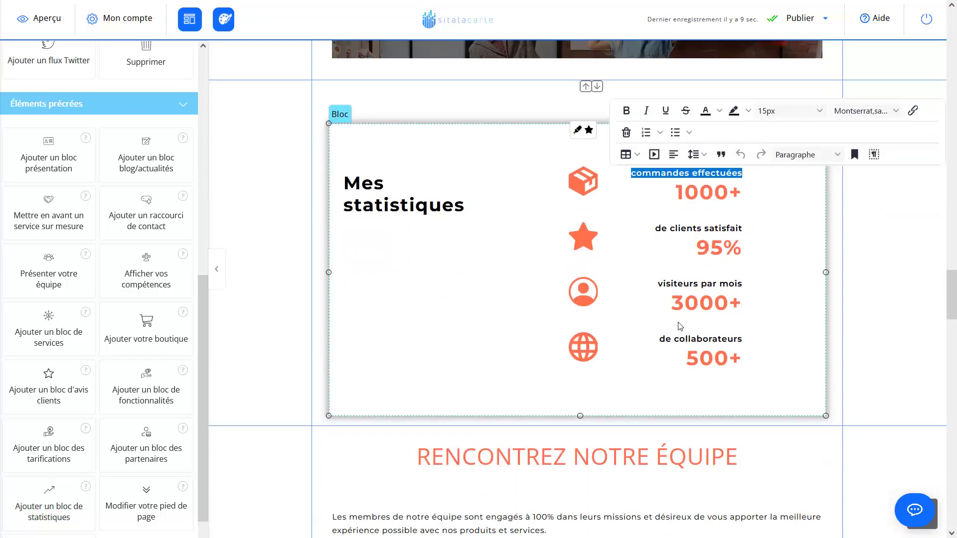
# - Replace the statistics block's "de collaborateurs" label with "marques différentes"
pyautogui.click(694, 341)
pyautogui.tripleClick(694, 342)
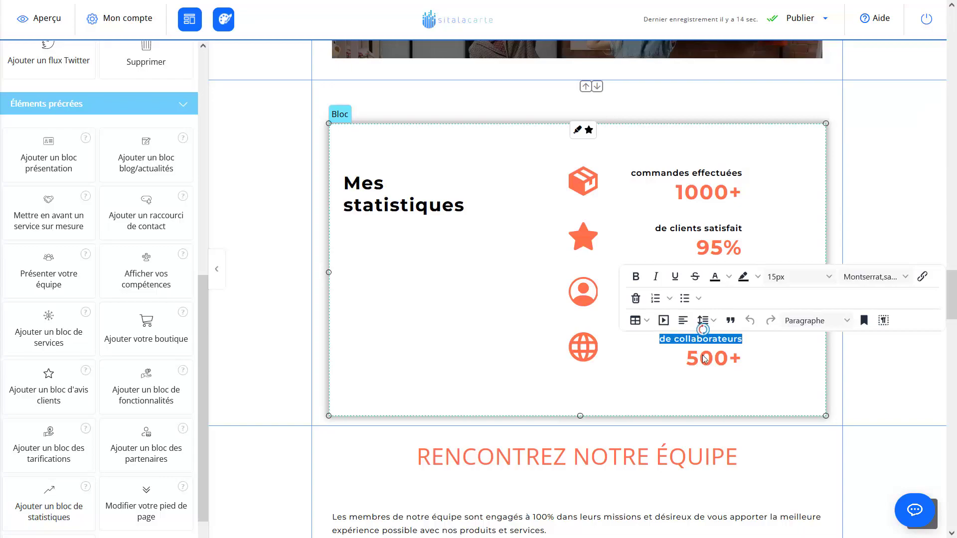
pyautogui.write('marques i')
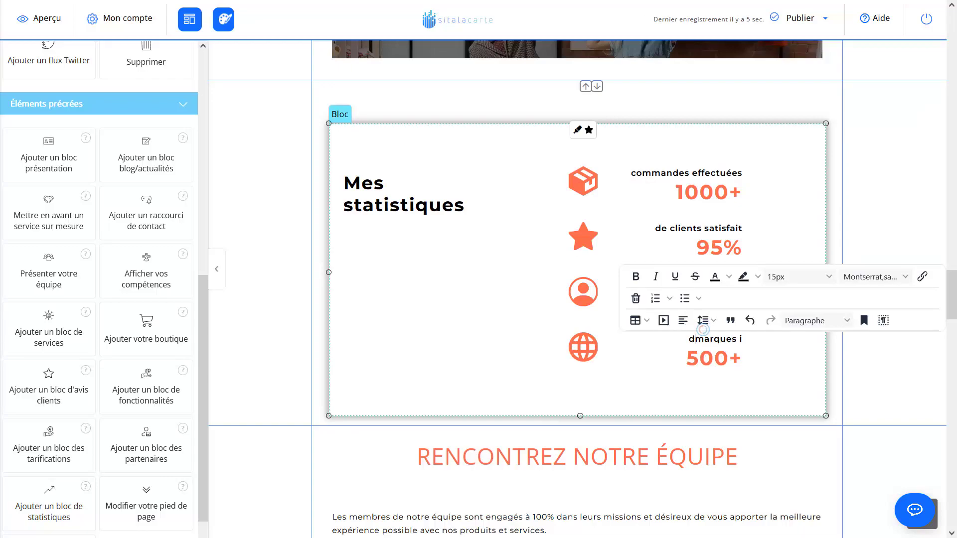
pyautogui.tripleClick(705, 339)
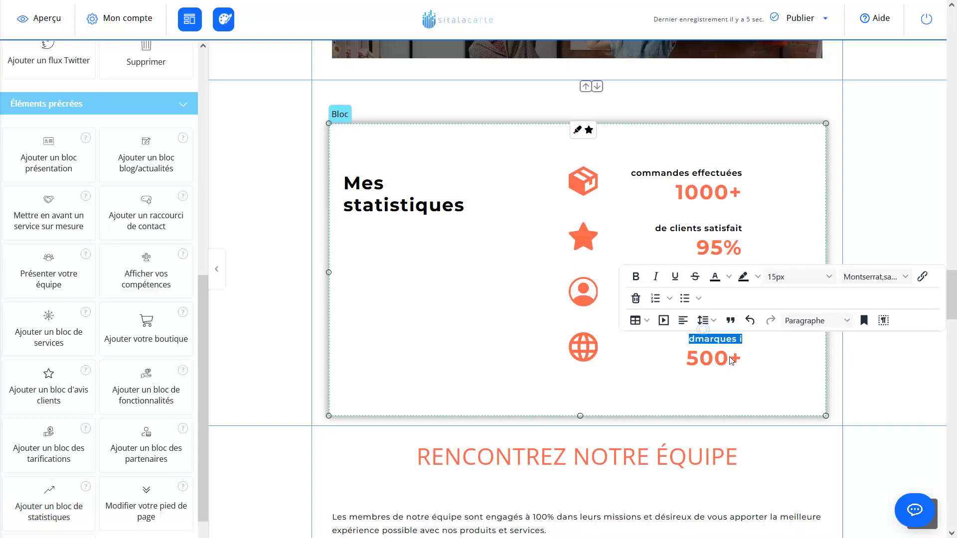
pyautogui.click(730, 343)
pyautogui.tripleClick(730, 343)
pyautogui.press('BackSpace')
pyautogui.write('marques diff')
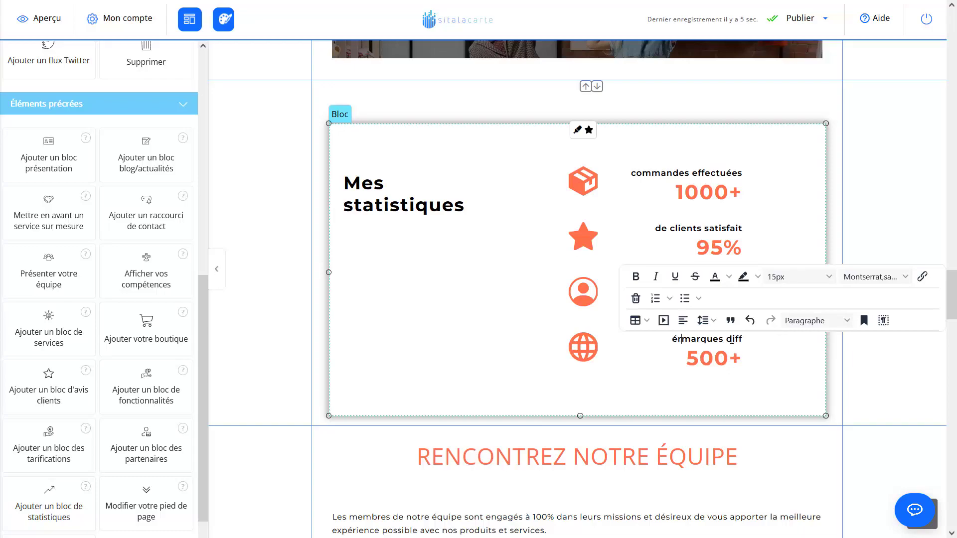
pyautogui.tripleClick(731, 340)
pyautogui.press('BackSpace')
pyautogui.write('marq')
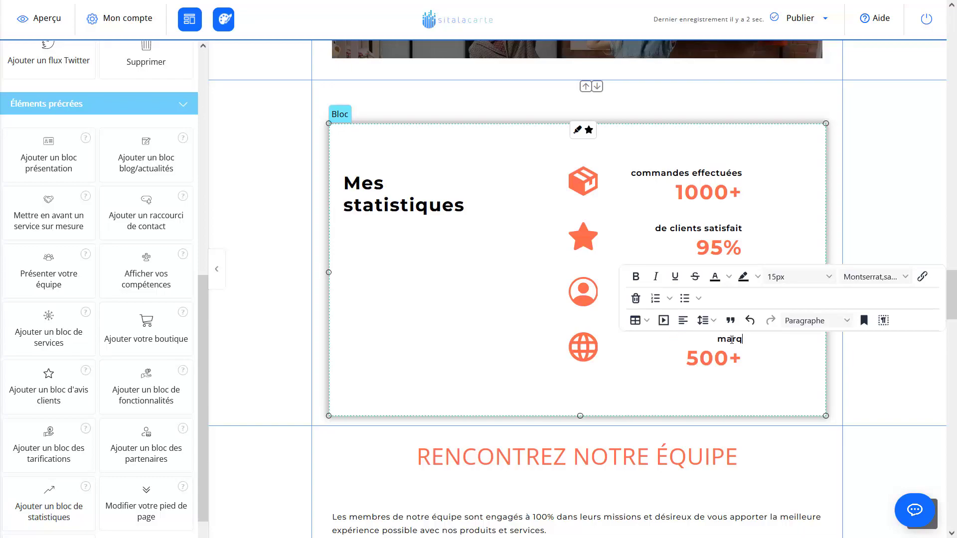
pyautogui.write('ues différ')
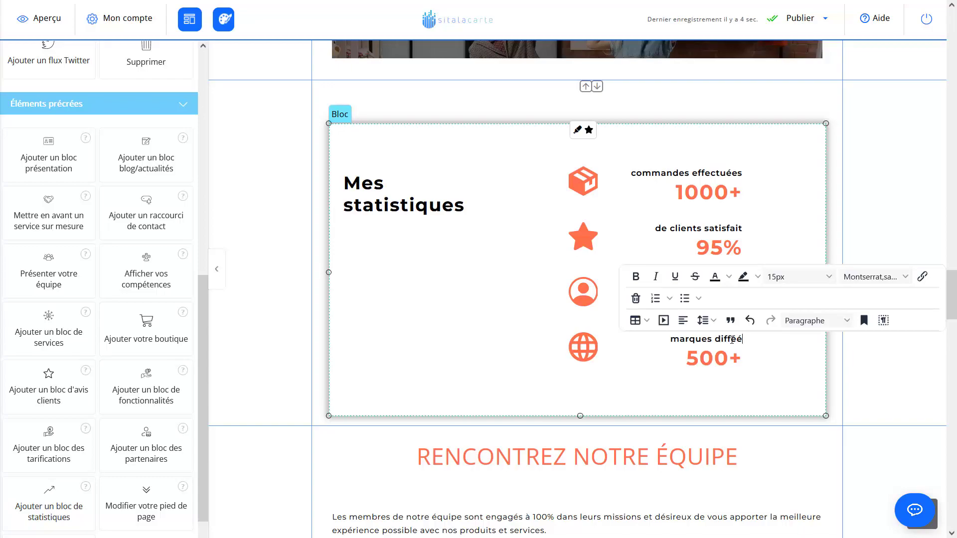
pyautogui.write('entes')
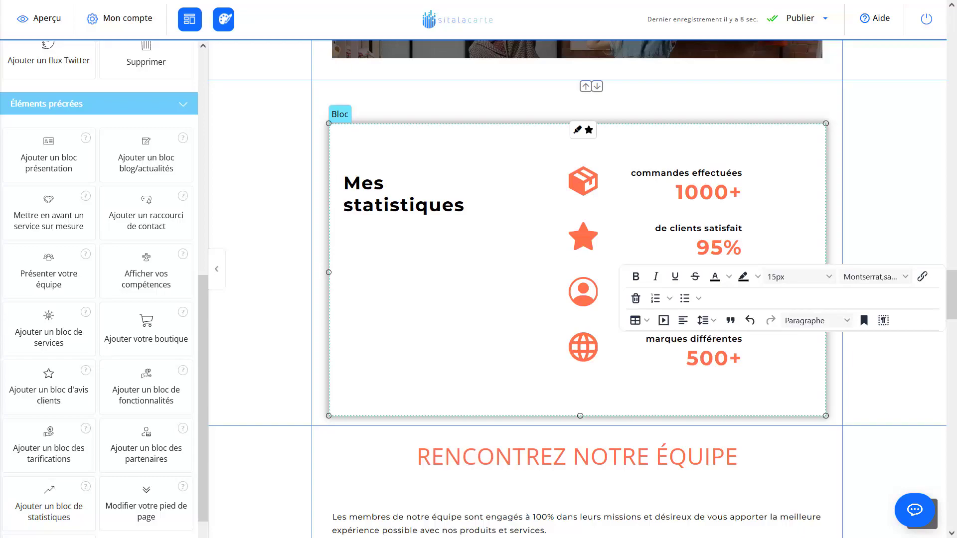
# - Set the figure under "marques différentes" to 20 and leave the text editor
pyautogui.click(719, 367)
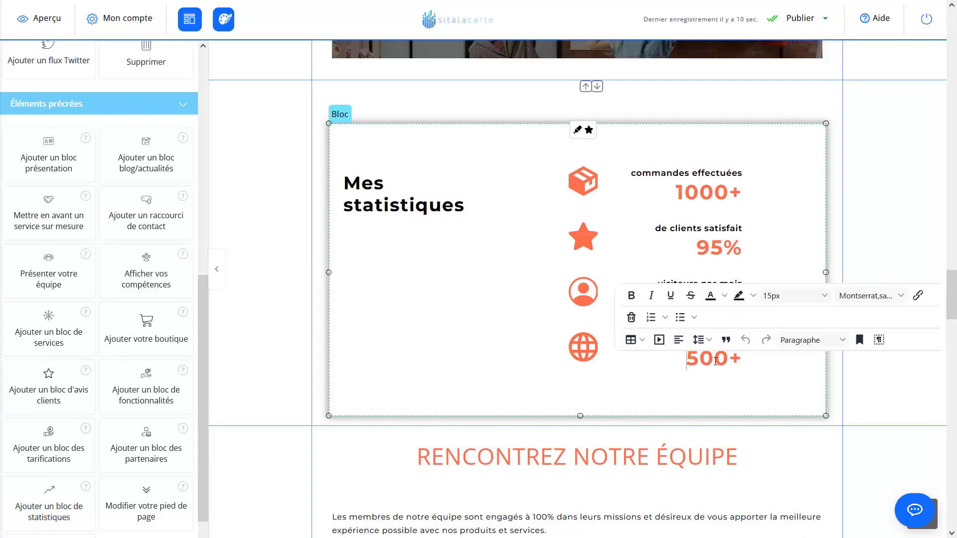
pyautogui.moveTo(736, 359); pyautogui.dragTo(680, 363)
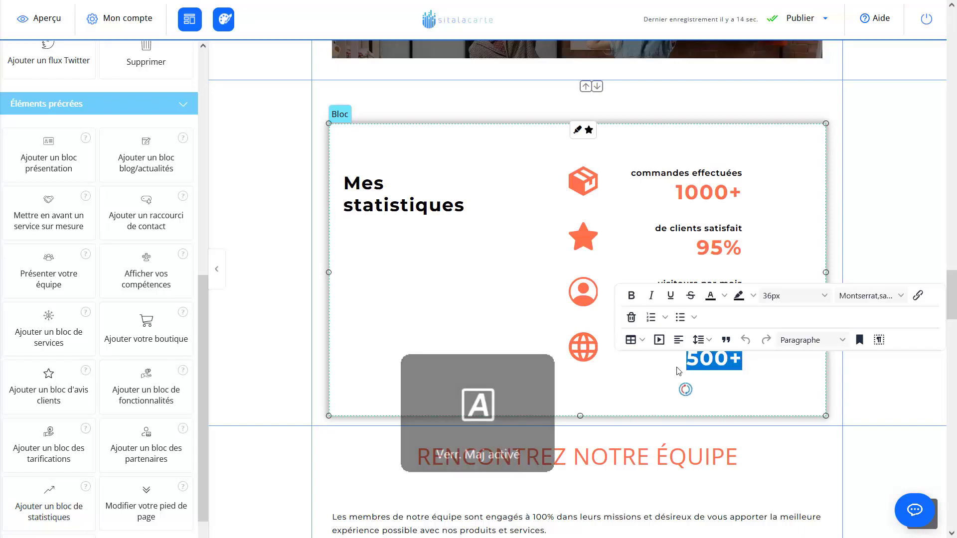
pyautogui.write('20')
pyautogui.click(815, 406)
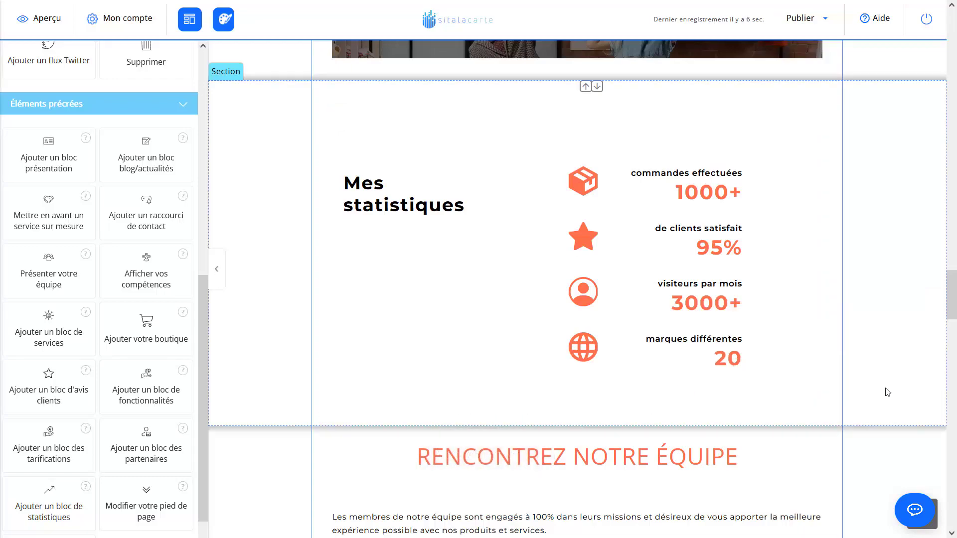
# - Select the statistics block and slightly reduce its width and height
pyautogui.scroll(2, 802, 365)
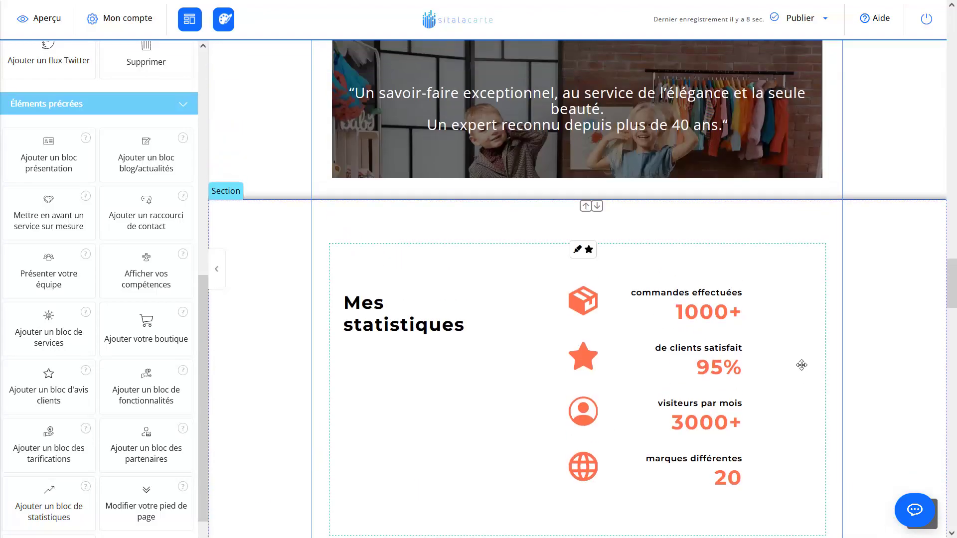
pyautogui.click(779, 279)
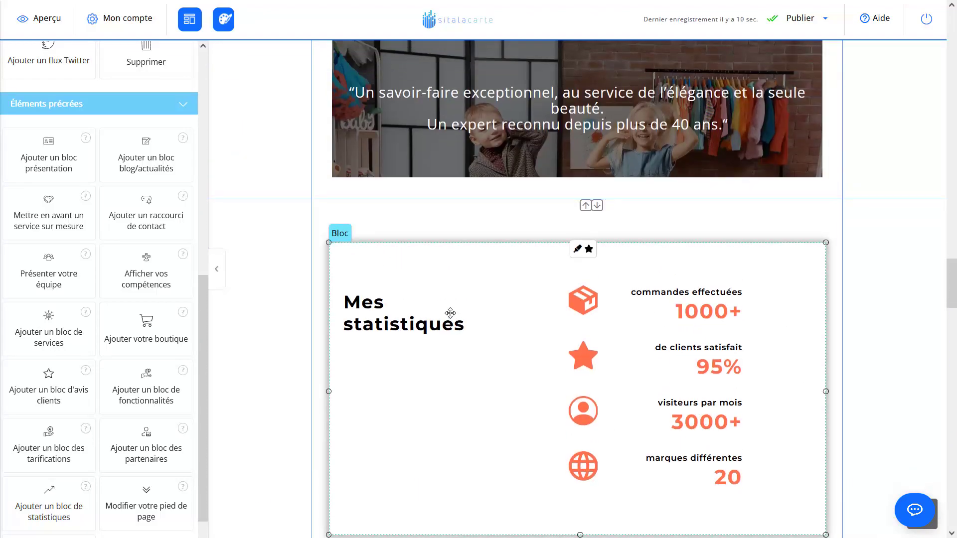
pyautogui.scroll(-2, 450, 313)
pyautogui.moveTo(824, 272)
pyautogui.mouseDown()
pyautogui.moveTo(700, 273)
pyautogui.moveTo(823, 273)
pyautogui.mouseUp()
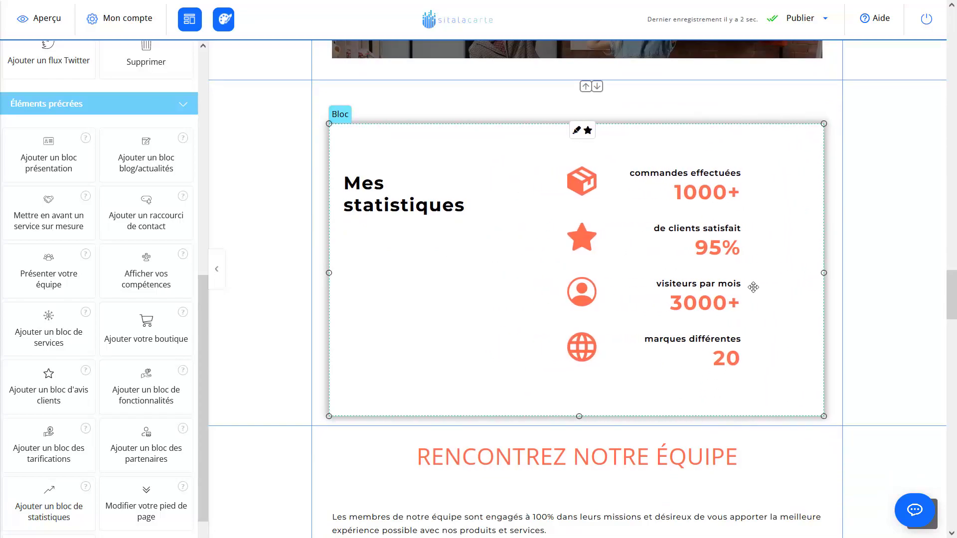
pyautogui.moveTo(579, 416)
pyautogui.mouseDown()
pyautogui.moveTo(583, 384)
pyautogui.moveTo(580, 407)
pyautogui.mouseUp()
pyautogui.moveTo(519, 354)
pyautogui.mouseDown()
pyautogui.moveTo(569, 340)
pyautogui.moveTo(472, 344)
pyautogui.moveTo(538, 352)
pyautogui.moveTo(525, 348)
pyautogui.mouseUp()
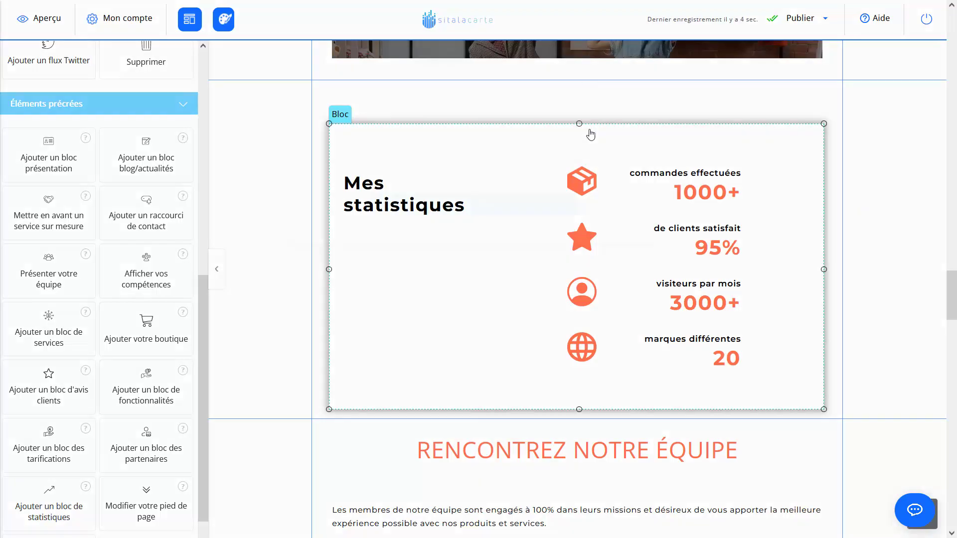
# - Open the statistics block's animation settings and preview the Apparition classique and Retournement animations
pyautogui.click(589, 131)
pyautogui.click(507, 180)
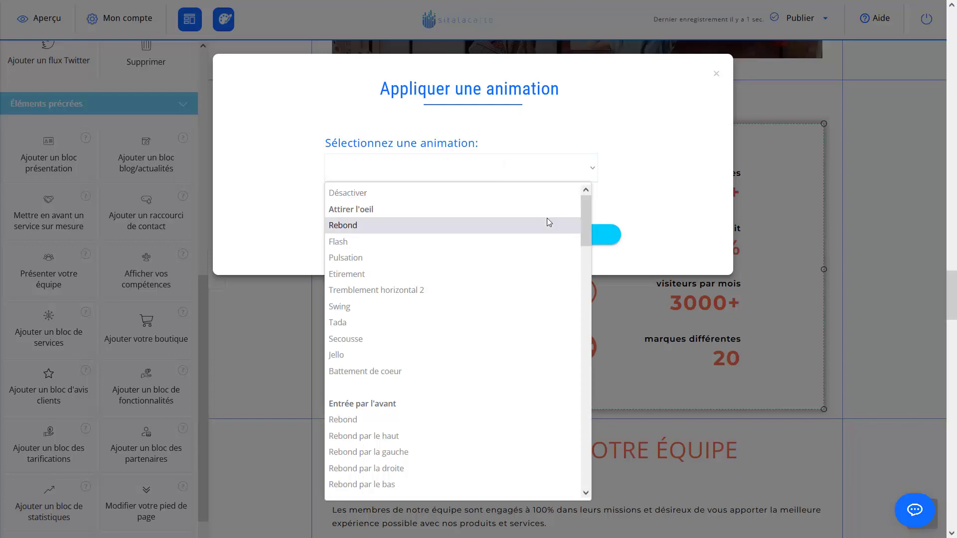
pyautogui.scroll(-8, 546, 229)
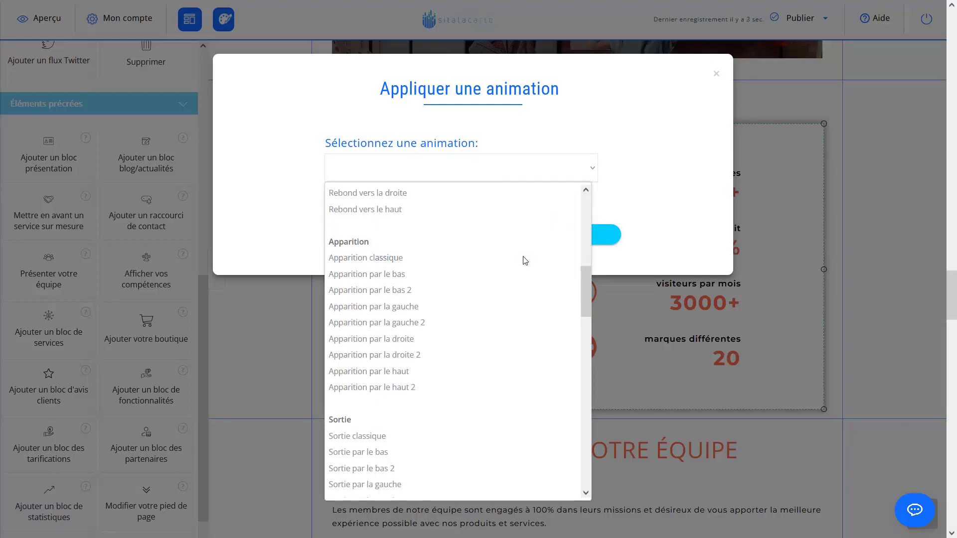
pyautogui.click(522, 257)
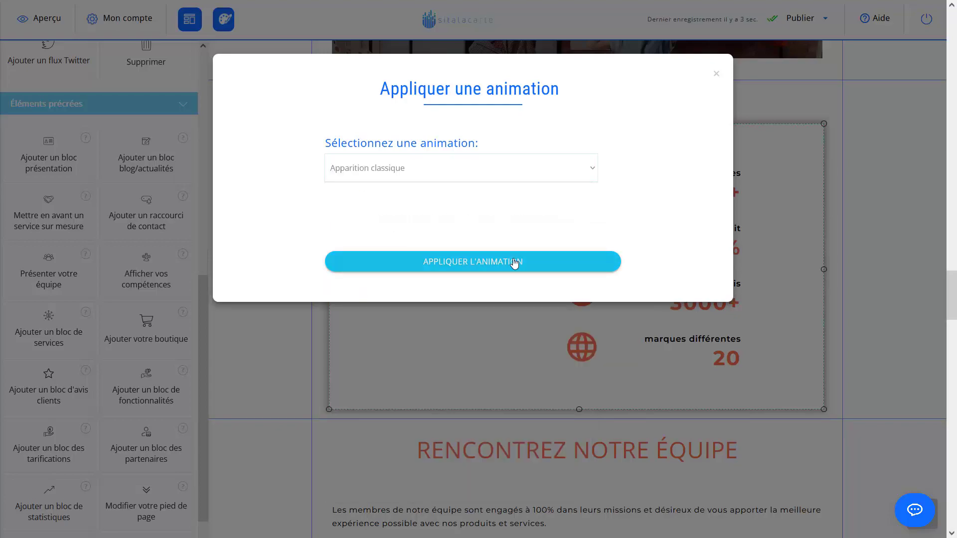
pyautogui.click(551, 163)
pyautogui.scroll(1, 540, 208)
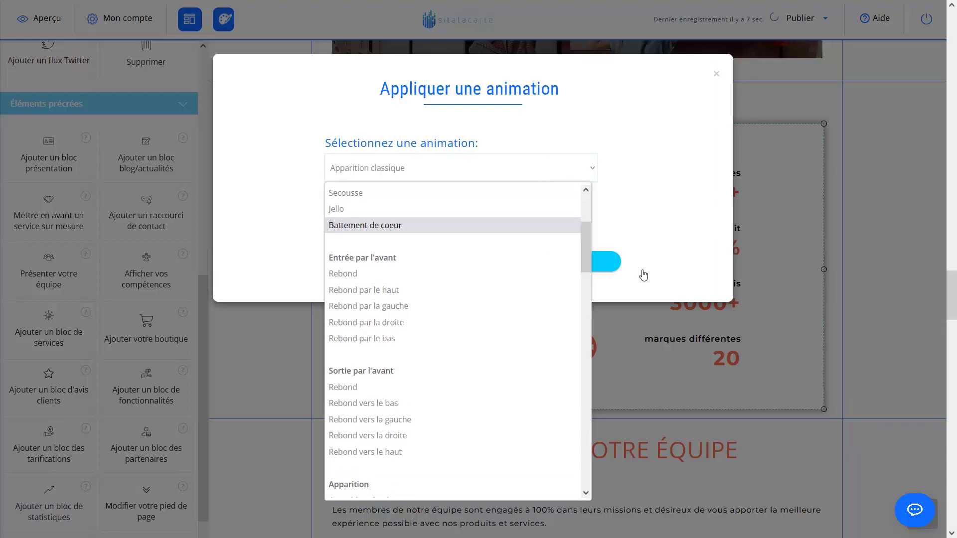
pyautogui.moveTo(589, 253); pyautogui.dragTo(587, 349)
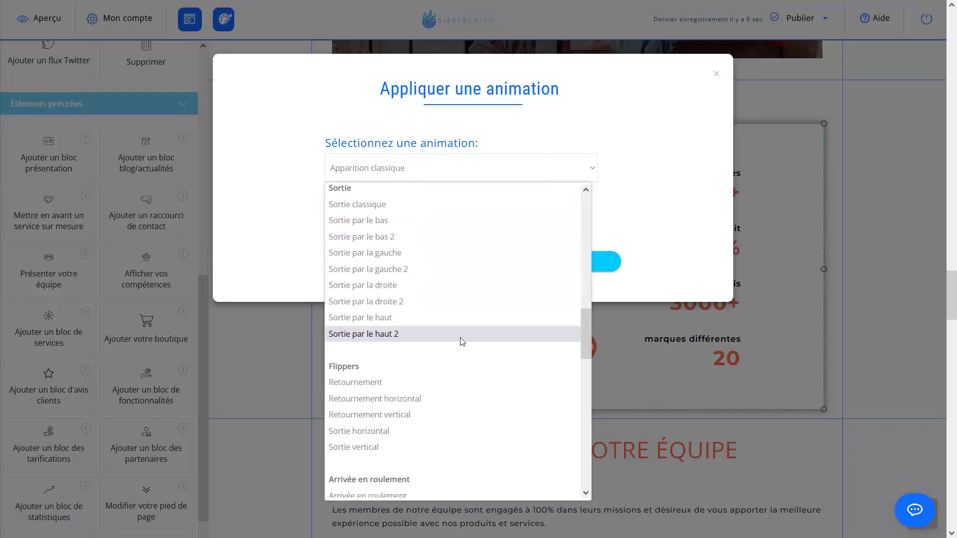
pyautogui.click(435, 383)
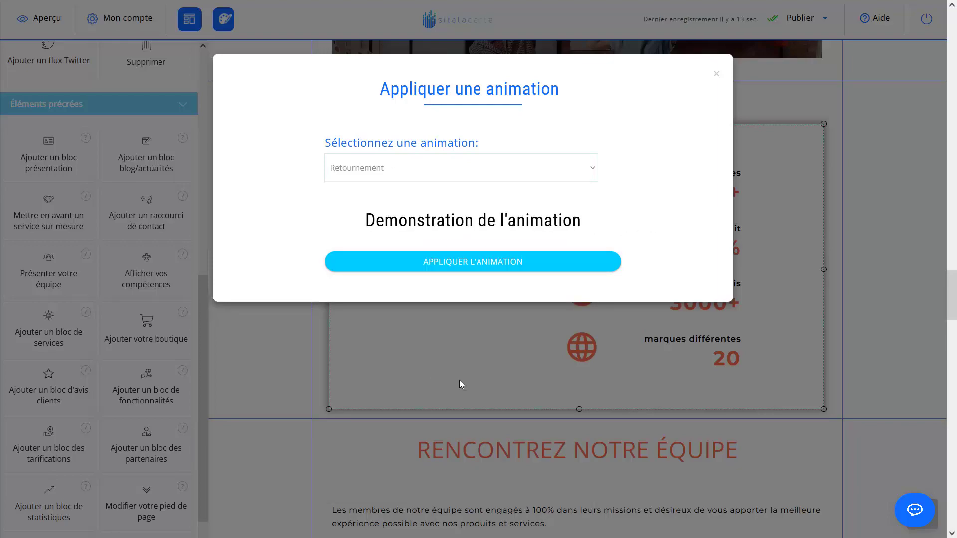
# - Choose the Etirement animation and apply it to the statistics block
pyautogui.click(571, 174)
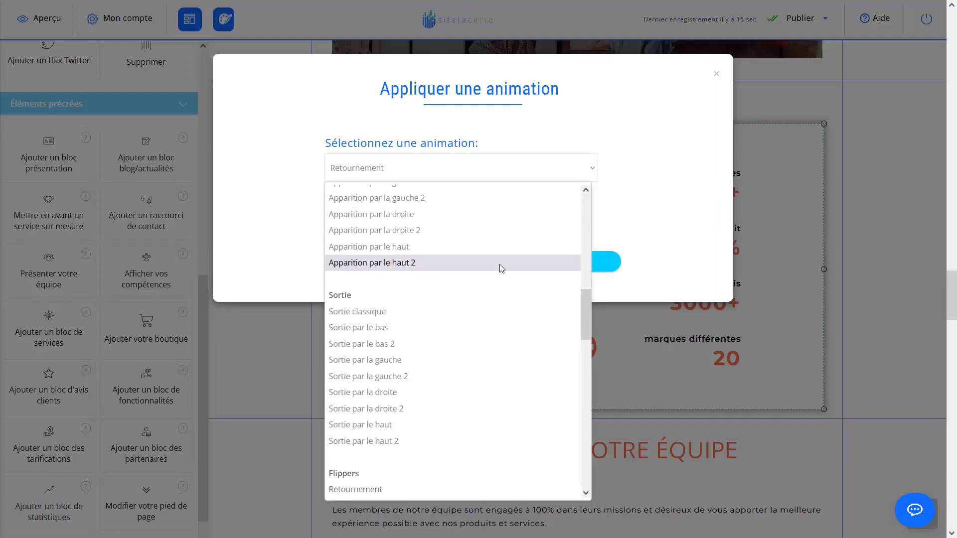
pyautogui.scroll(10, 474, 308)
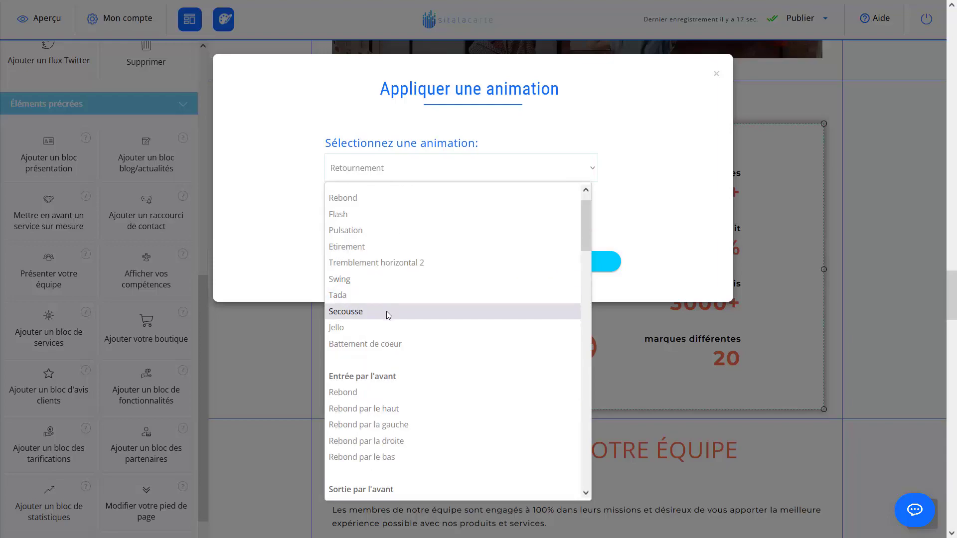
pyautogui.click(391, 245)
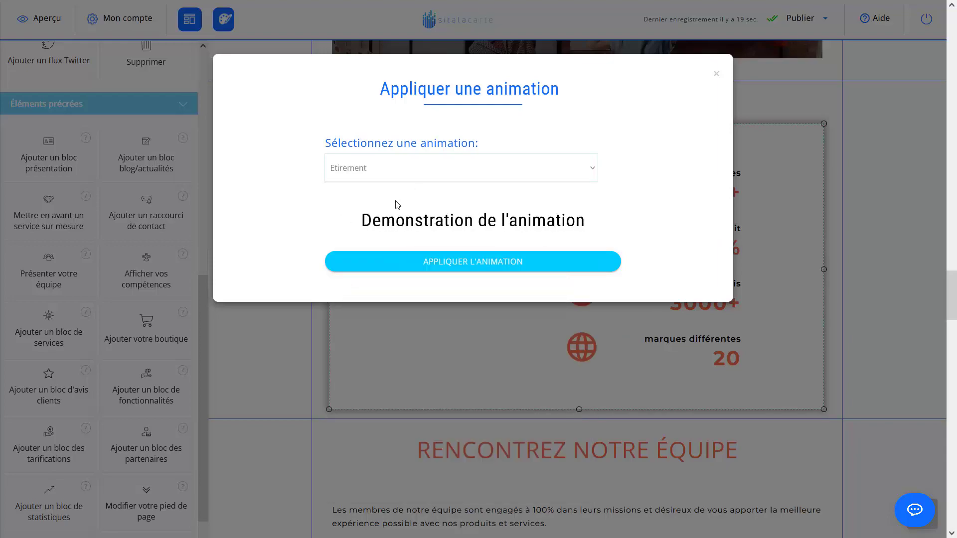
pyautogui.click(391, 264)
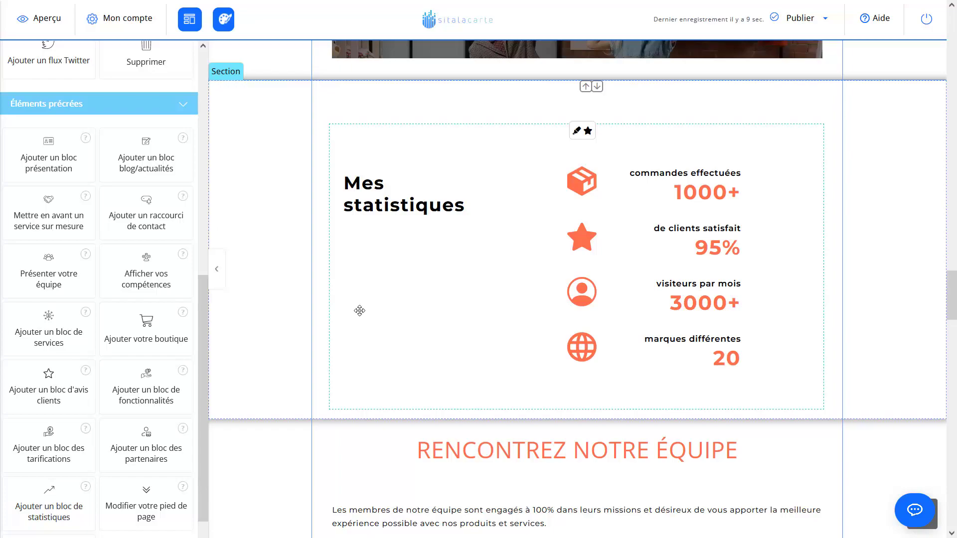
# - With the elements sidebar collapsed, widen the statistics block to the full content width and shorten it to just below its two rows of figures
pyautogui.click(216, 269)
pyautogui.scroll(-5, 286, 312)
pyautogui.scroll(6, 285, 312)
pyautogui.click(570, 371)
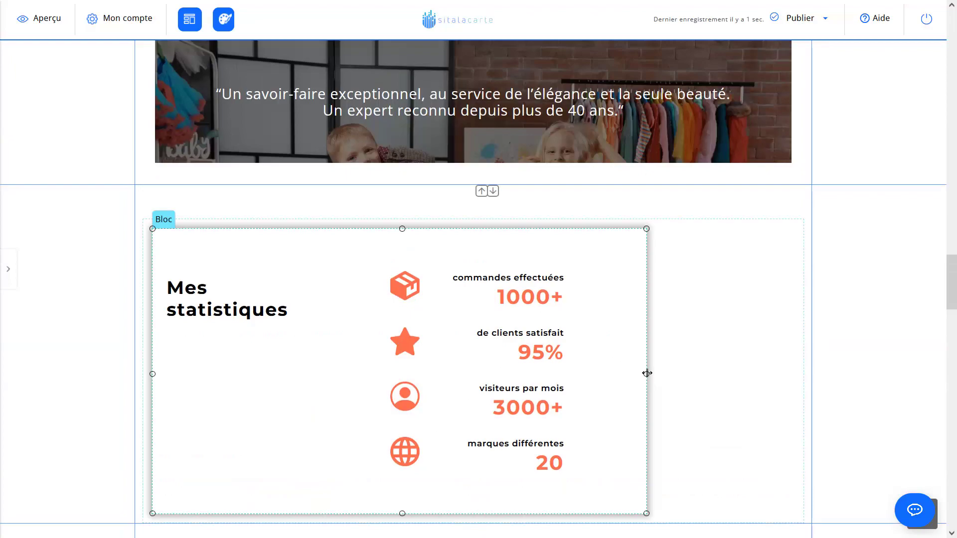
pyautogui.moveTo(646, 374); pyautogui.dragTo(828, 376)
pyautogui.click(738, 378)
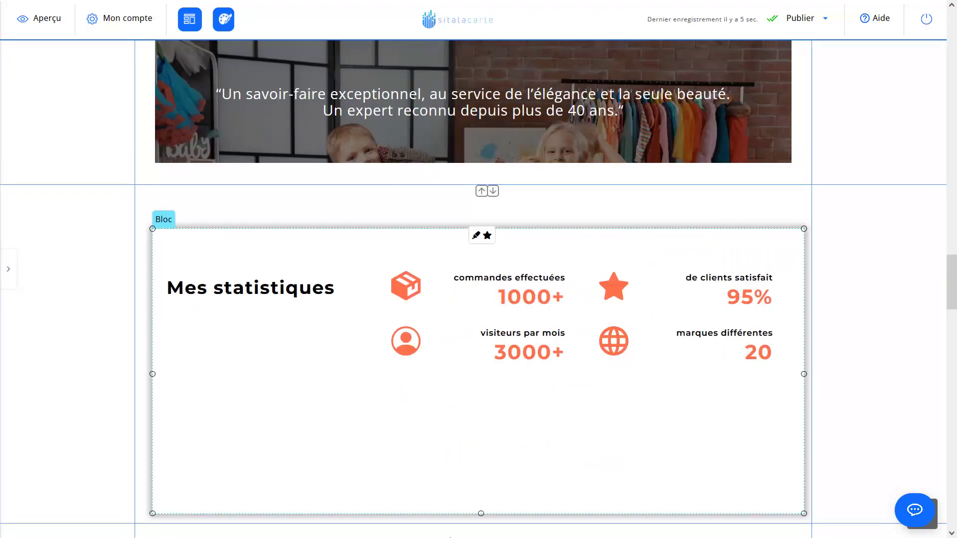
pyautogui.moveTo(474, 511); pyautogui.dragTo(498, 396)
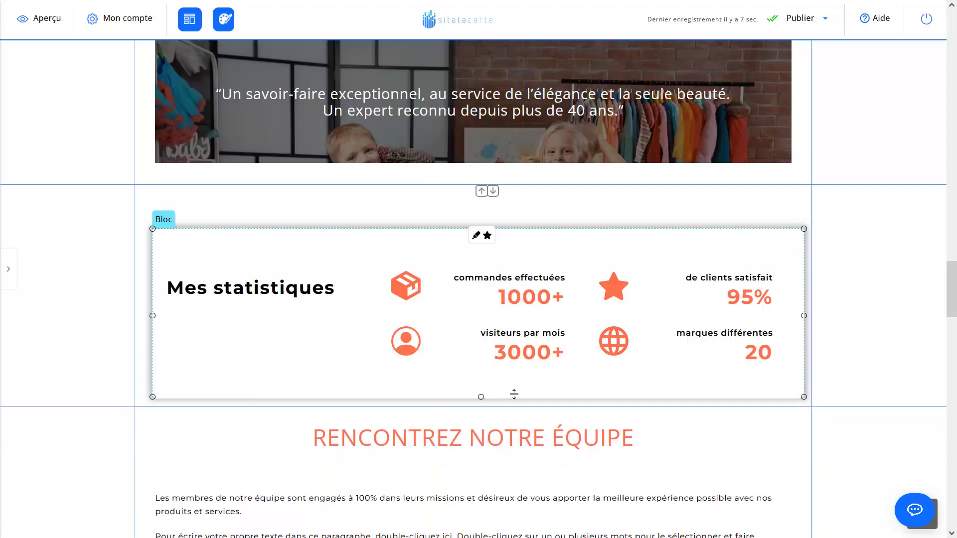
pyautogui.click(916, 375)
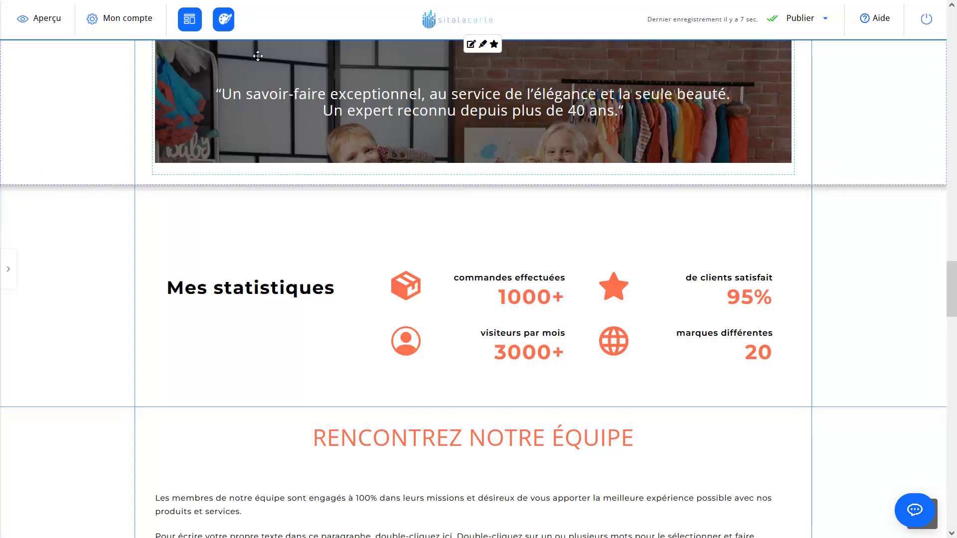
# - Save the site's modifications and close the confirmation message
pyautogui.click(812, 20)
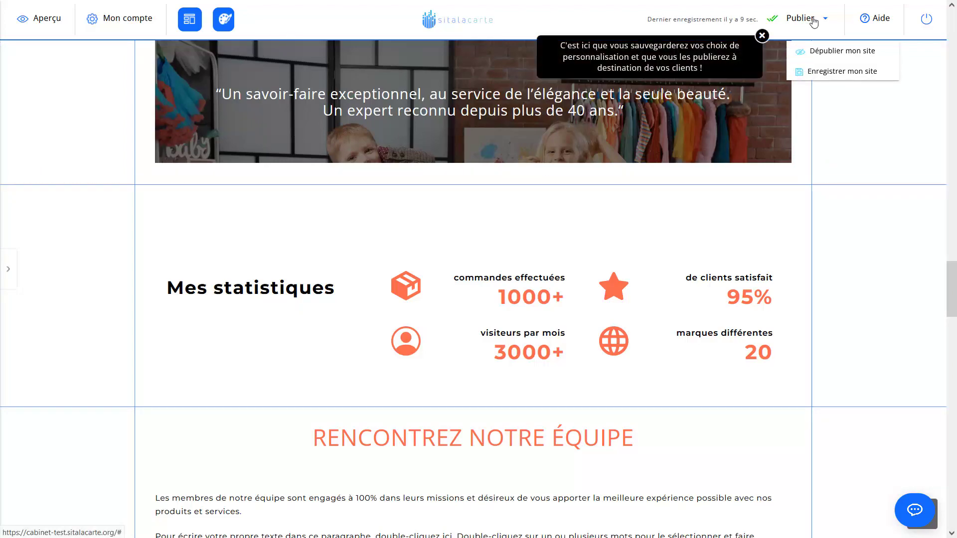
pyautogui.click(822, 73)
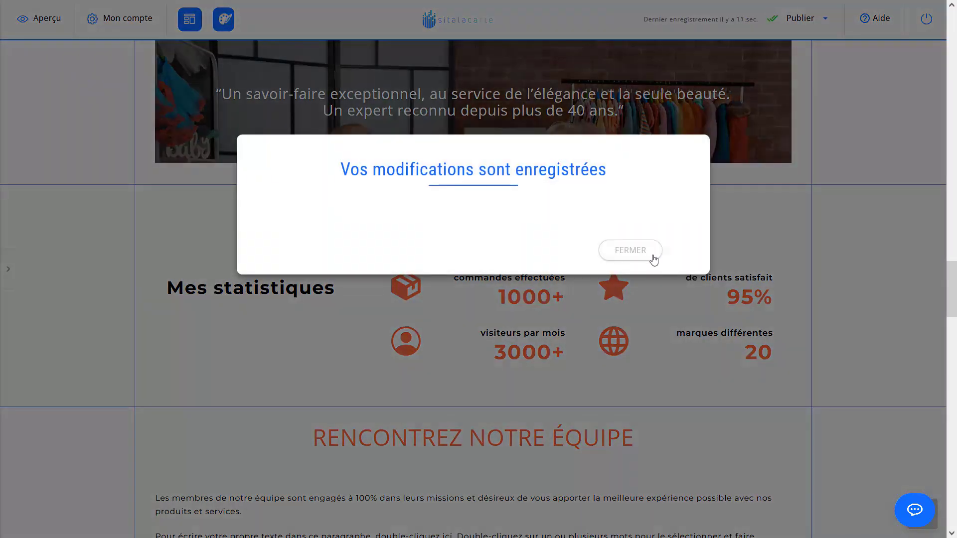
pyautogui.click(652, 255)
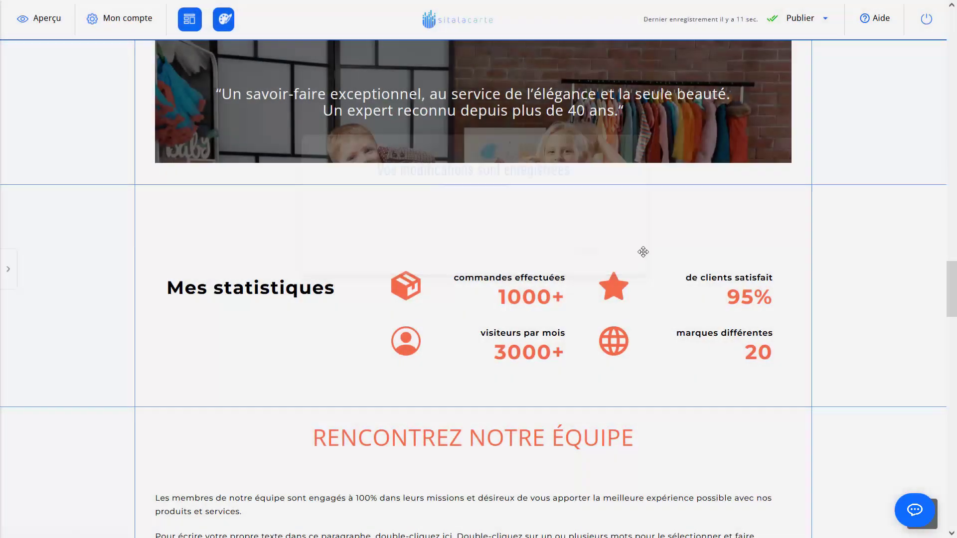
# - Preview the site at computer screen size and check how the Mes statistiques block displays on the home page
pyautogui.click(43, 19)
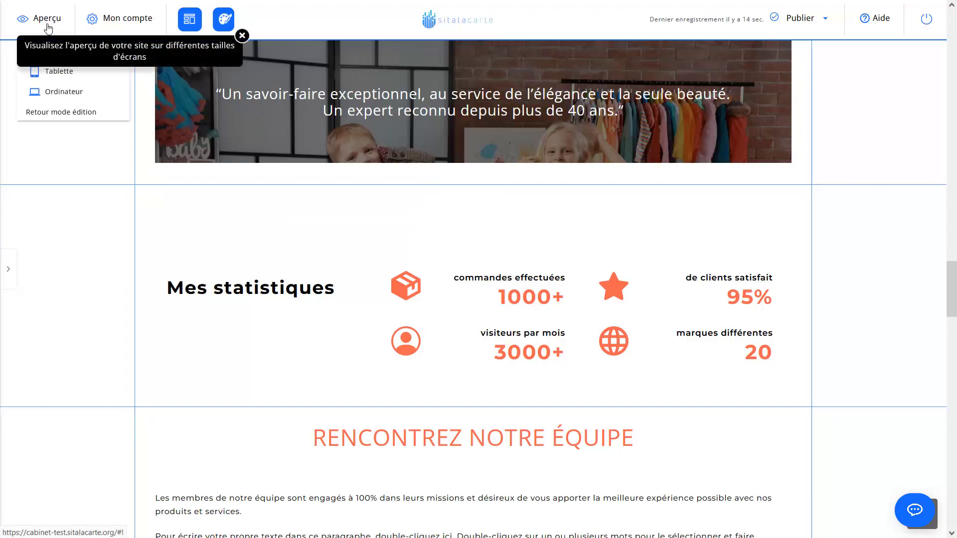
pyautogui.click(62, 101)
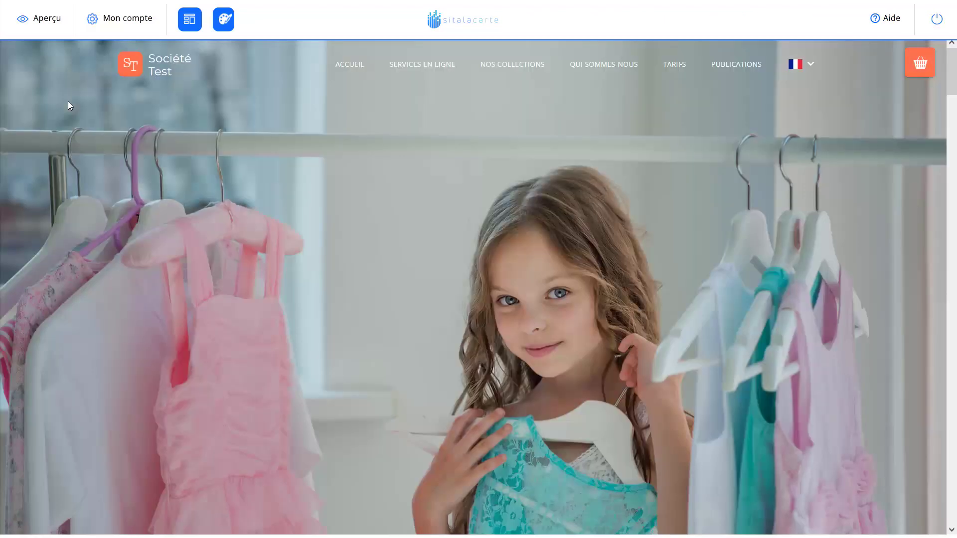
pyautogui.scroll(-10, 245, 164)
pyautogui.scroll(-15, 249, 154)
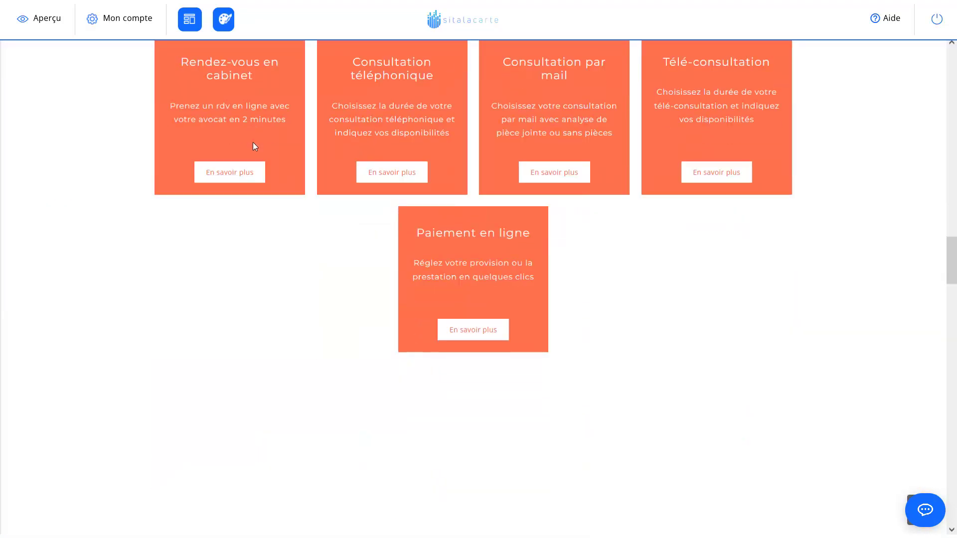
pyautogui.scroll(-10, 253, 143)
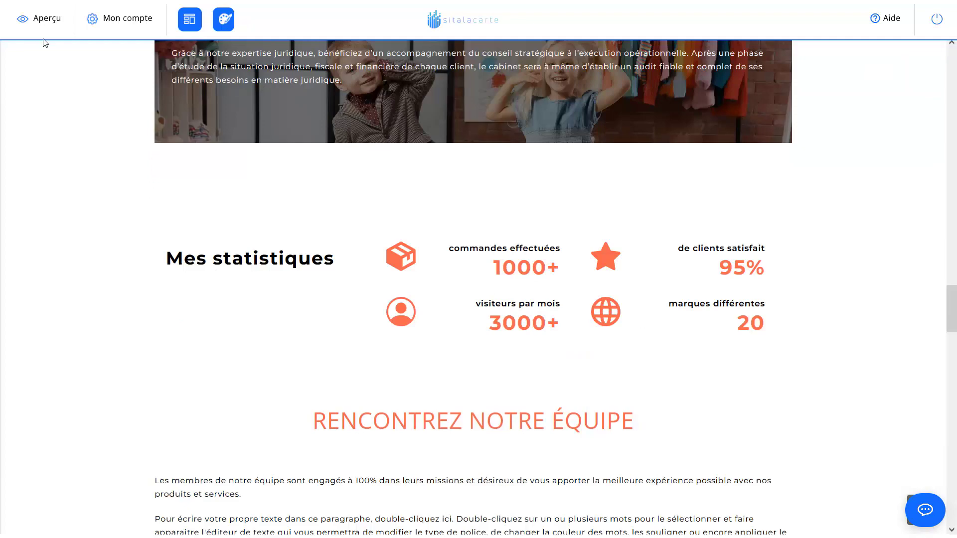
# - Leave the preview and return to edit mode, confirming that the page should be exited
pyautogui.click(45, 18)
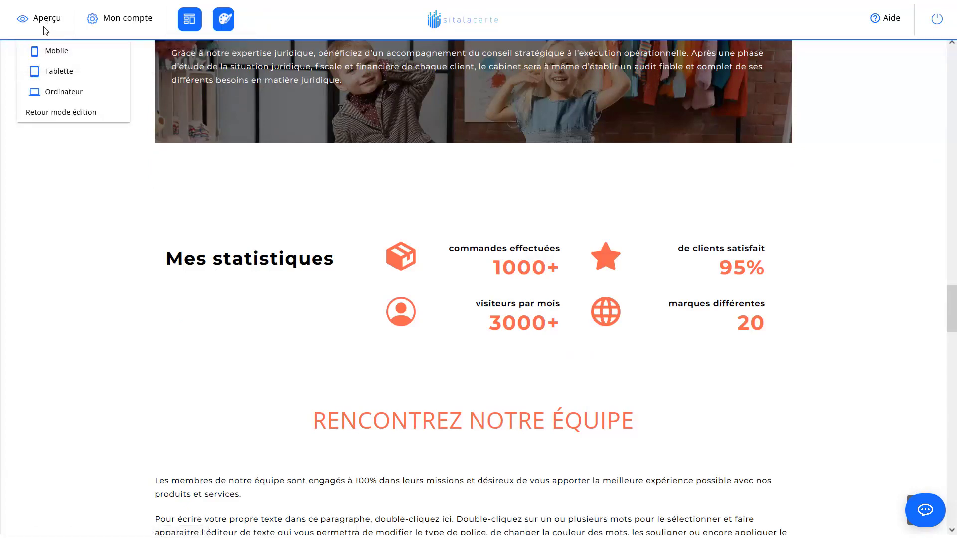
pyautogui.click(66, 115)
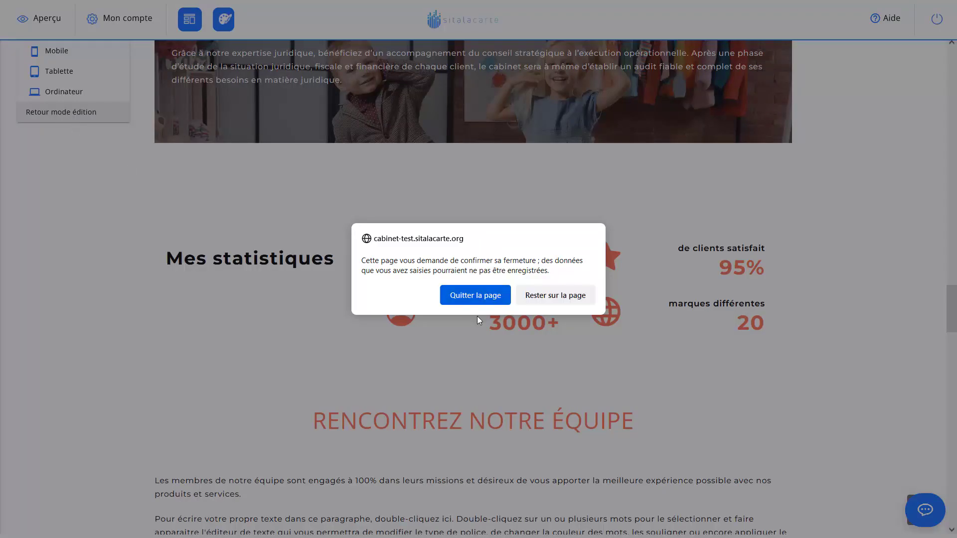
pyautogui.click(478, 299)
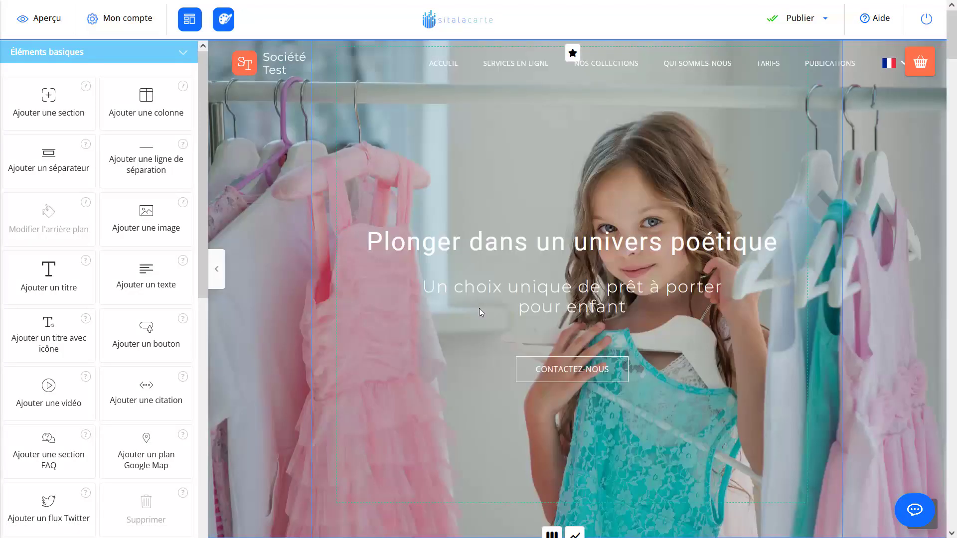
# - Look through the available site themes and the colour customisation options, then close them without changing anything
pyautogui.click(223, 19)
pyautogui.scroll(-5, 543, 133)
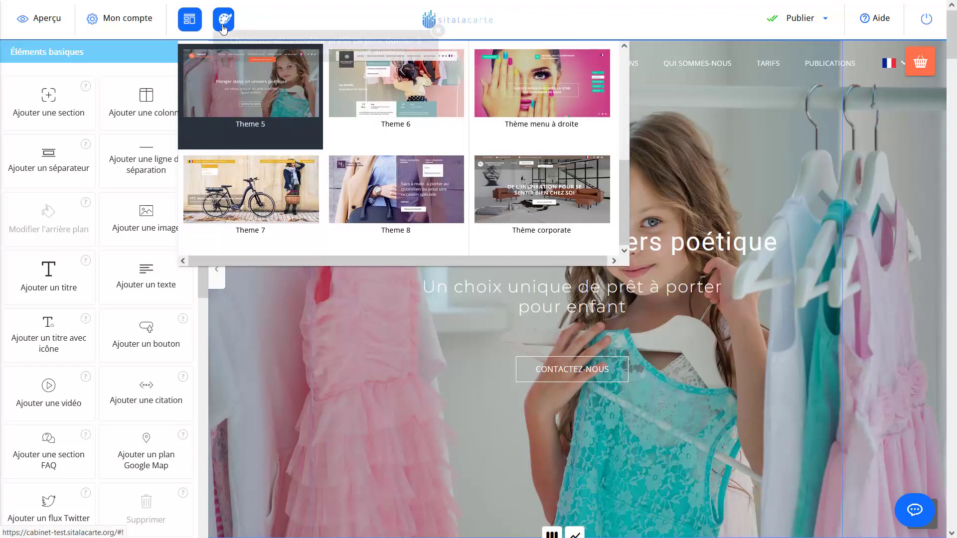
pyautogui.click(222, 26)
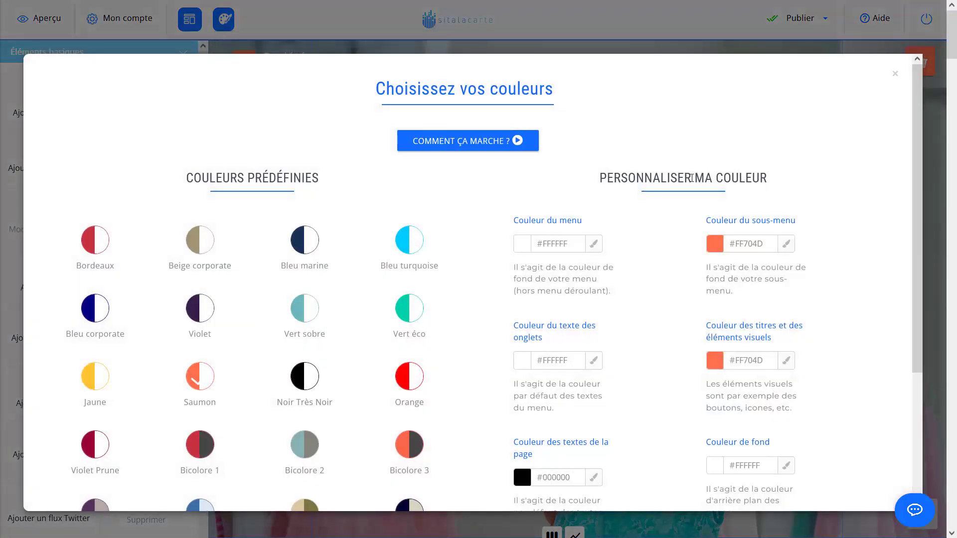
pyautogui.click(895, 76)
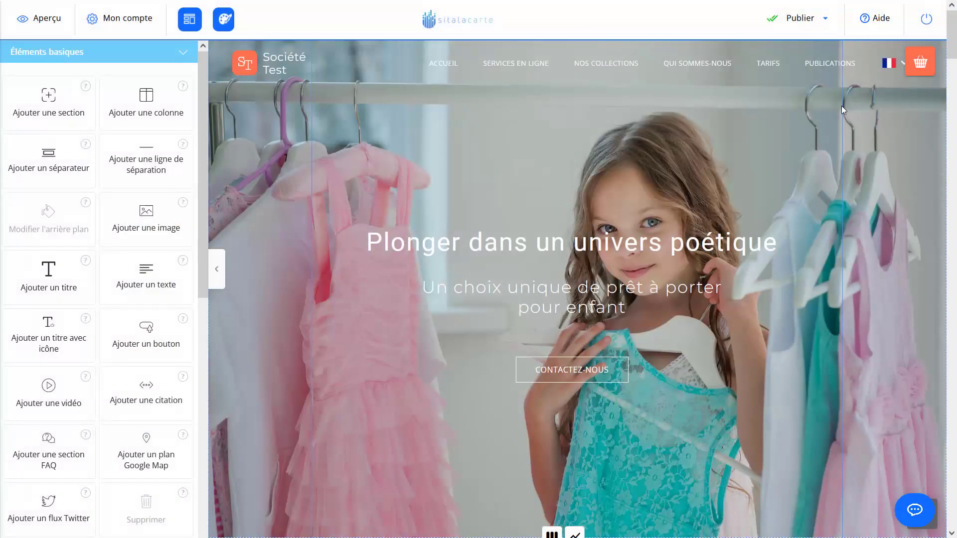